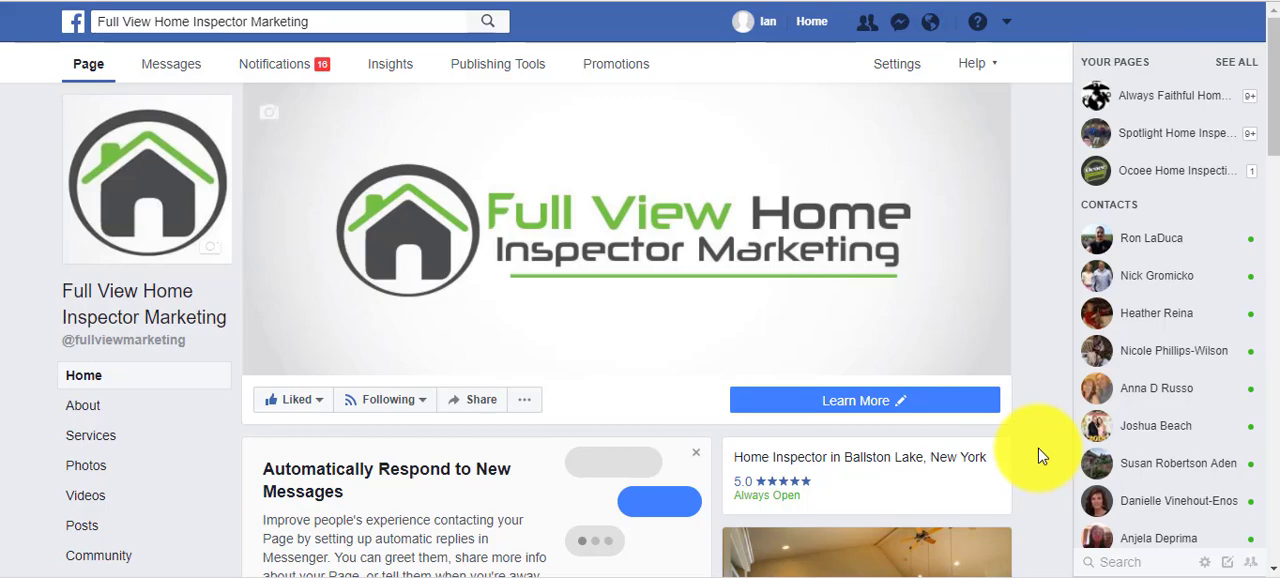
{"action": "scroll", "coordinate": [1040, 456], "scroll_direction": "down", "scroll_amount": 6}
{"action": "scroll", "coordinate": [525, 247], "scroll_direction": "up", "scroll_amount": 2}
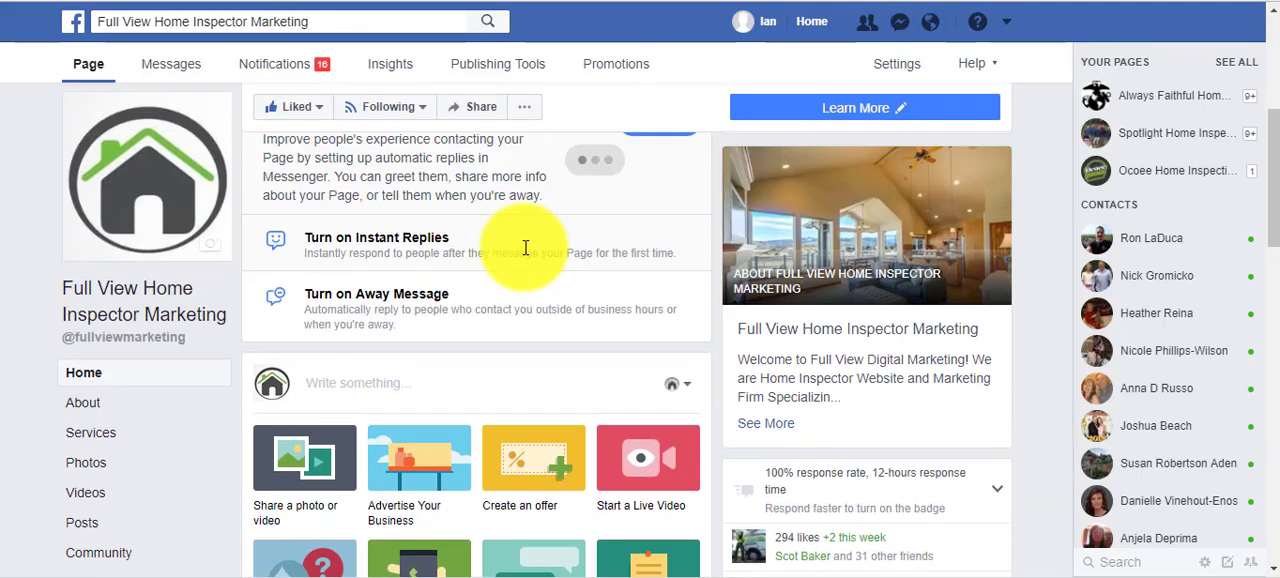
{"action": "scroll", "coordinate": [34, 281], "scroll_direction": "up", "scroll_amount": 4}
{"action": "scroll", "coordinate": [5, 340], "scroll_direction": "down", "scroll_amount": 3}
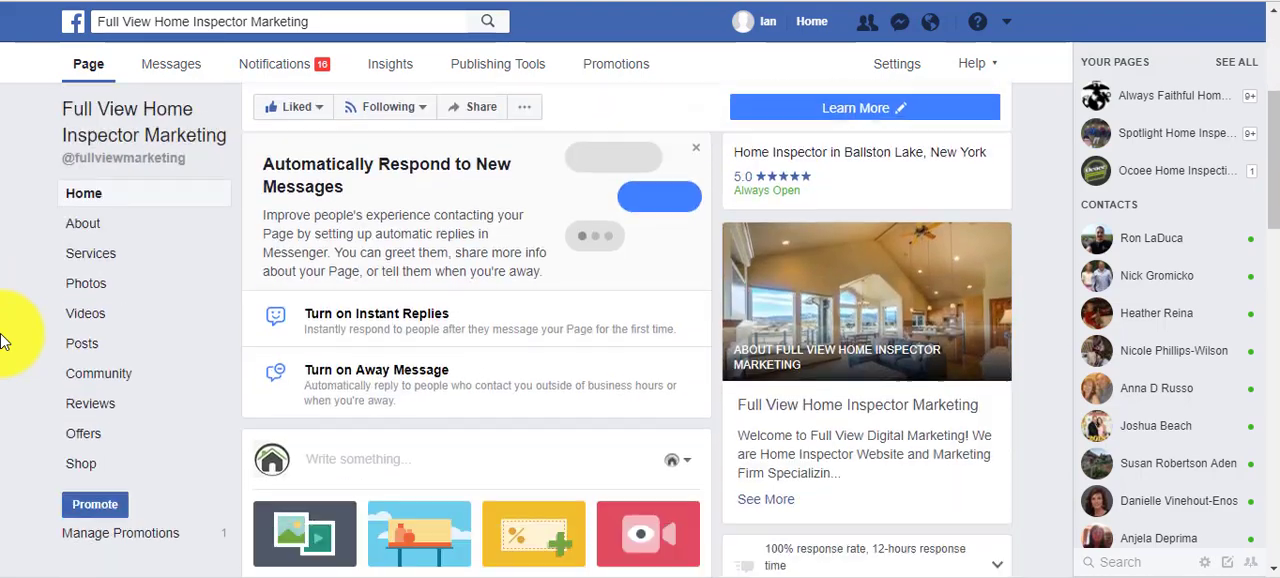
{"action": "scroll", "coordinate": [5, 340], "scroll_direction": "down", "scroll_amount": 8}
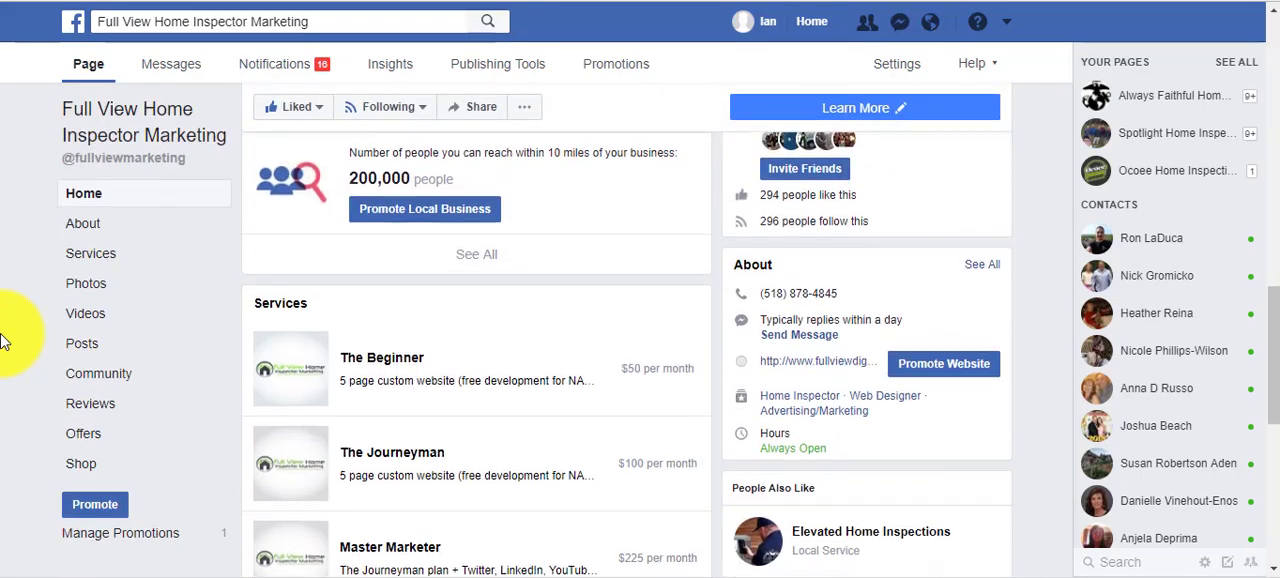
{"action": "scroll", "coordinate": [5, 340], "scroll_direction": "up", "scroll_amount": 8}
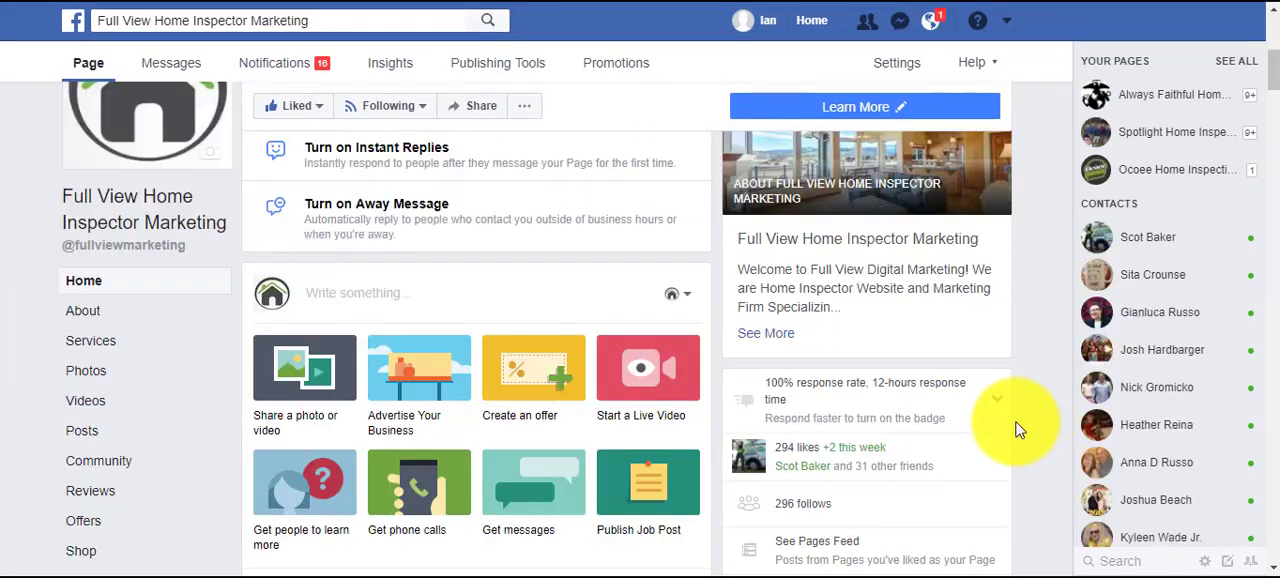
{"action": "left_click", "coordinate": [351, 302]}
{"action": "right_click", "coordinate": [349, 293]}
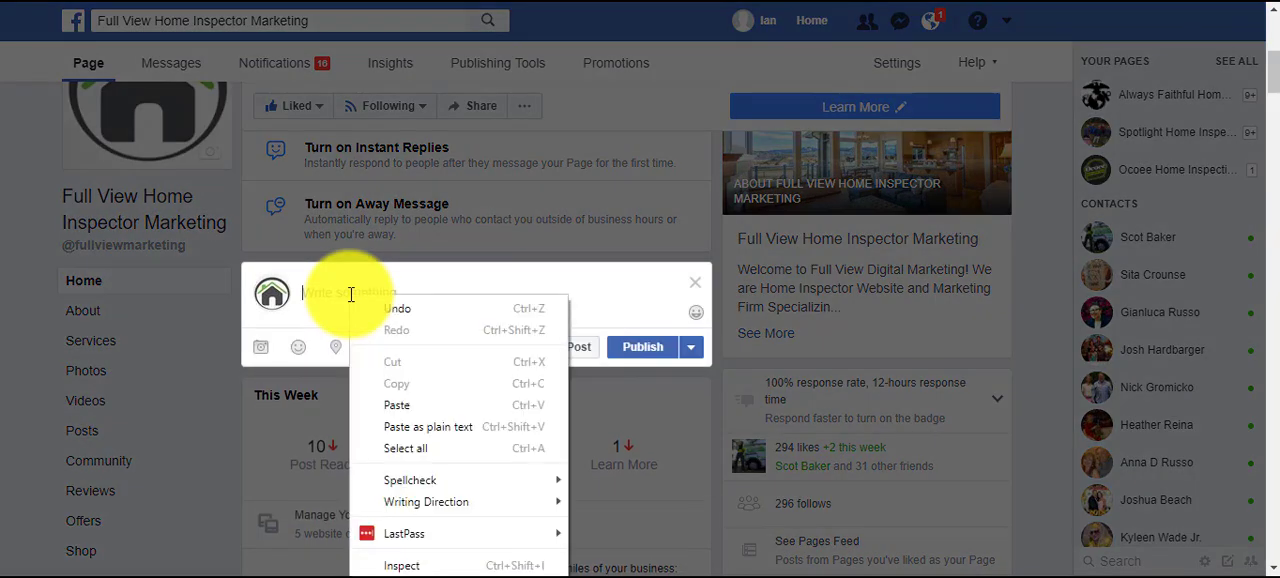
{"action": "left_click", "coordinate": [440, 438]}
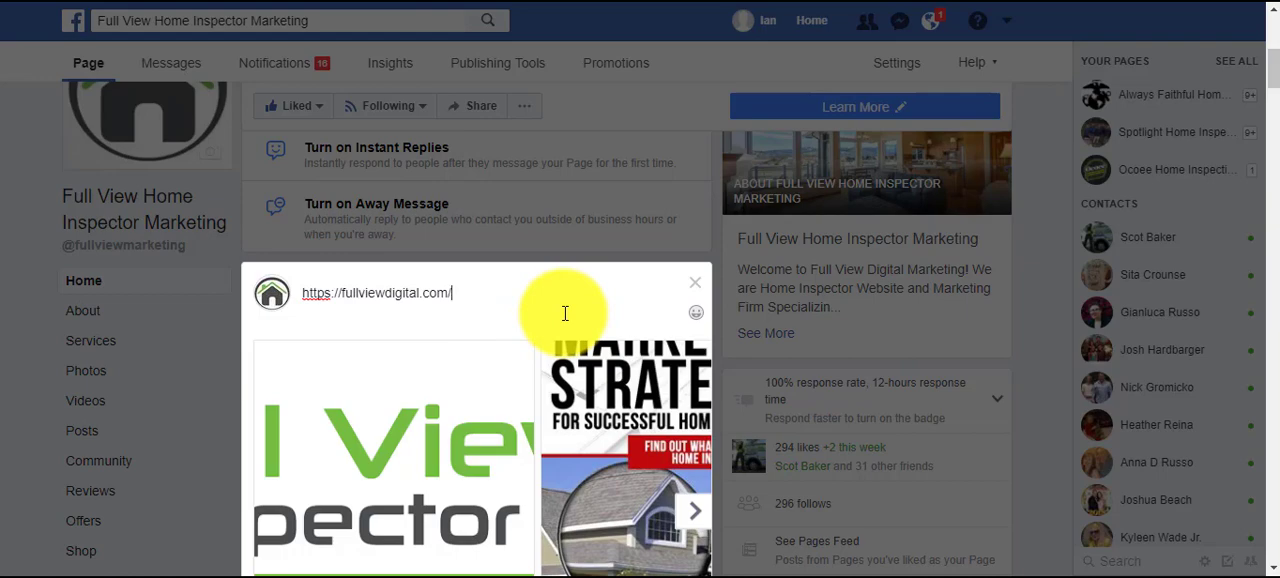
Deselect the logo and the three laptop images in the link preview, keeping only the Marketing Strategies image.
{"action": "scroll", "coordinate": [508, 390], "scroll_direction": "down", "scroll_amount": 1}
{"action": "scroll", "coordinate": [500, 398], "scroll_direction": "down", "scroll_amount": 1}
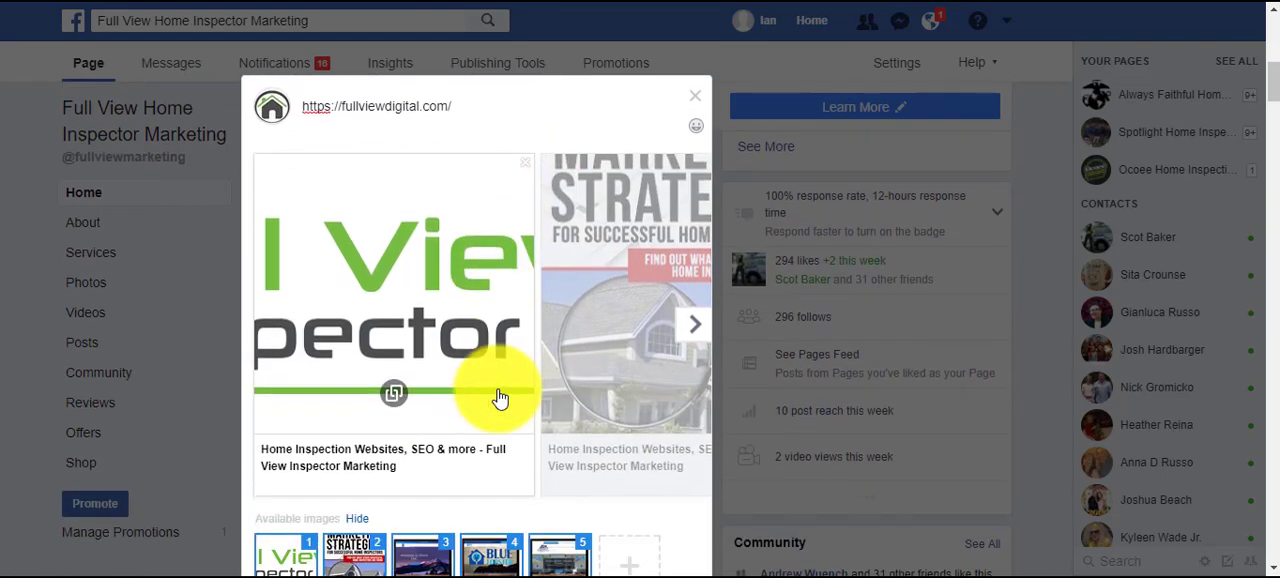
{"action": "scroll", "coordinate": [510, 405], "scroll_direction": "down", "scroll_amount": 2}
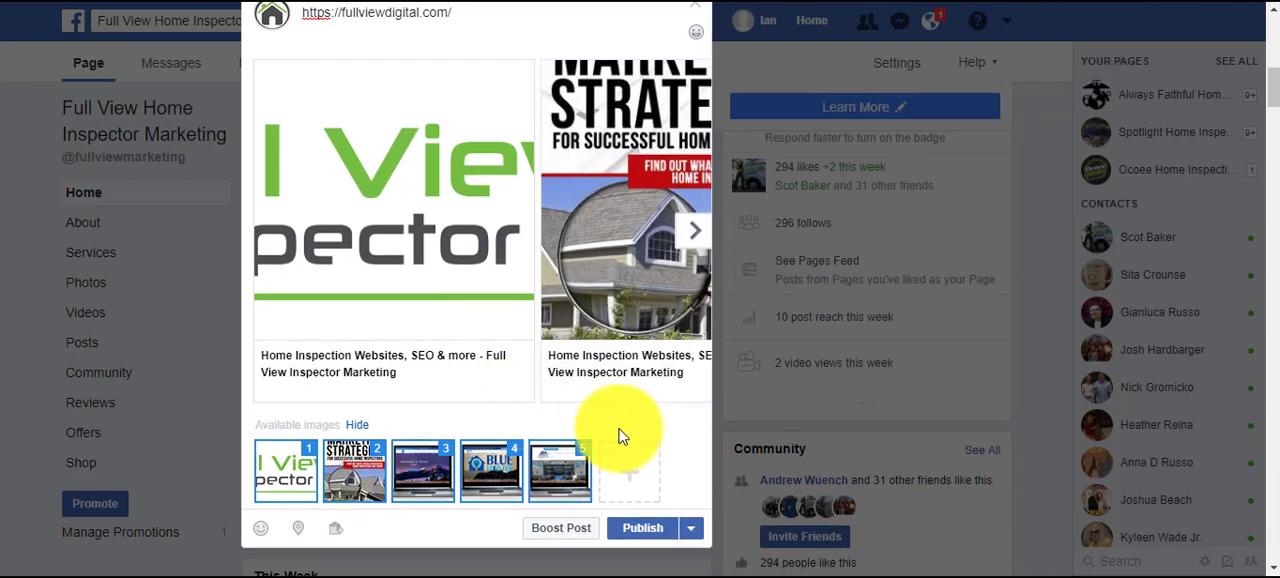
{"action": "left_click", "coordinate": [575, 458]}
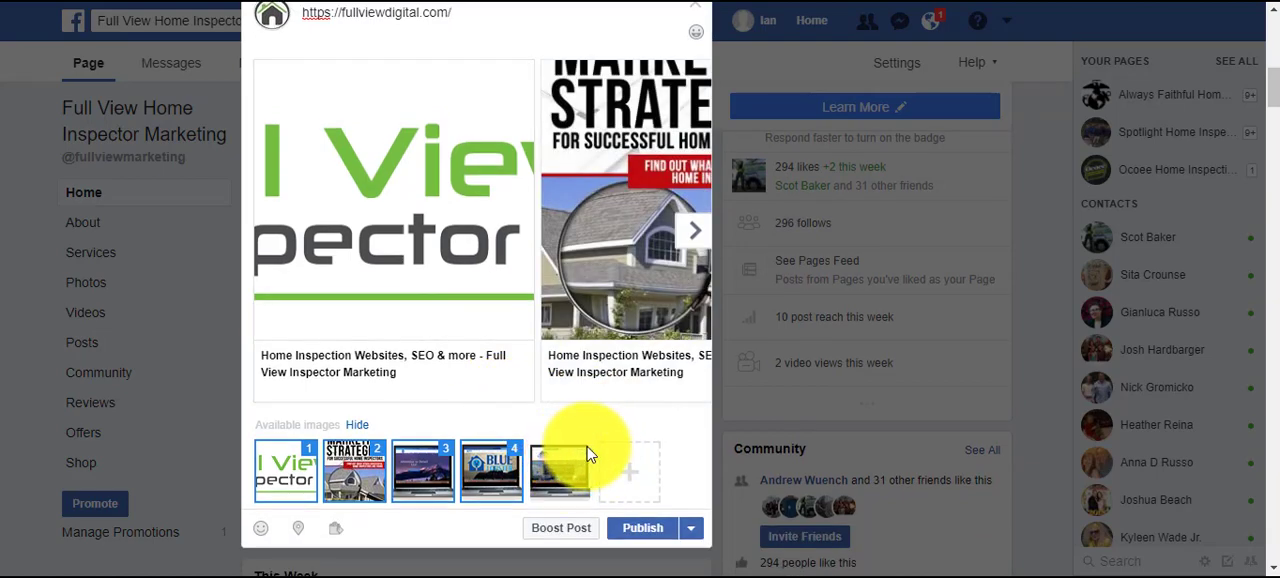
{"action": "left_click", "coordinate": [503, 452]}
{"action": "left_click", "coordinate": [446, 448]}
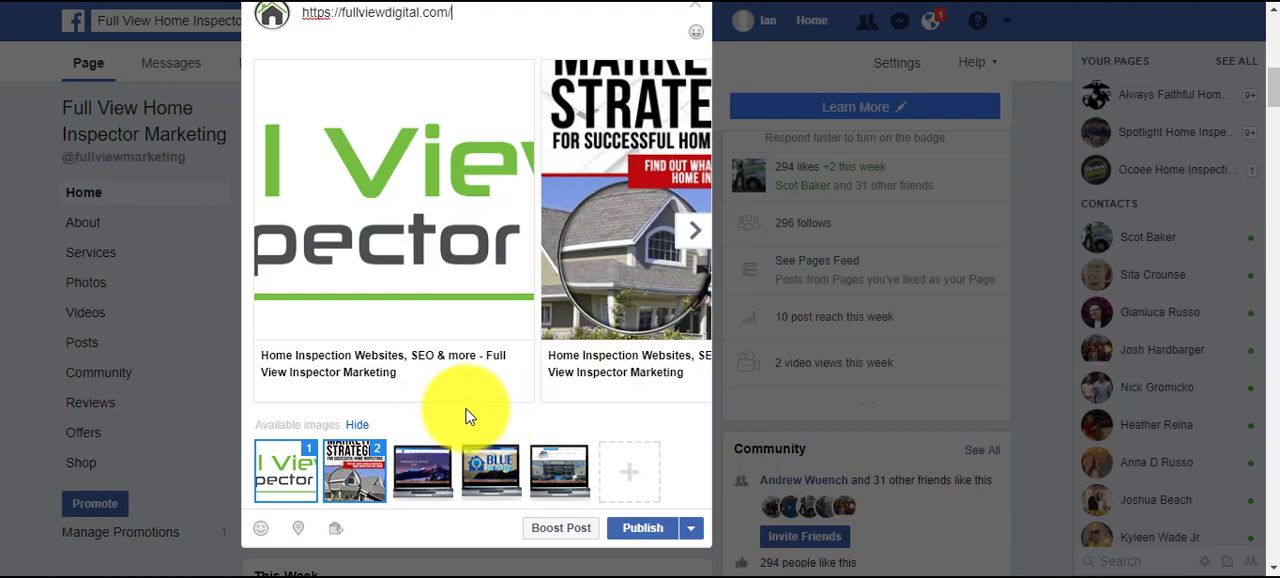
{"action": "left_click", "coordinate": [309, 458]}
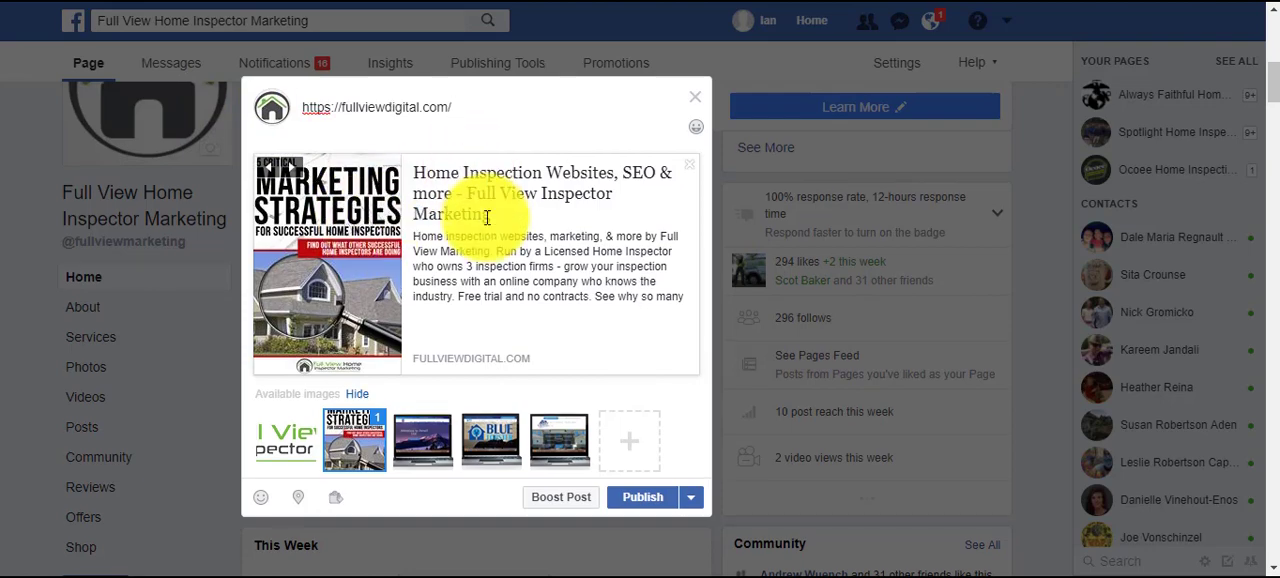
Insert "First time homebuyer? Then you need this critical information before you buy a home in" ahead of the link in the post.
{"action": "scroll", "coordinate": [486, 217], "scroll_direction": "up", "scroll_amount": 1}
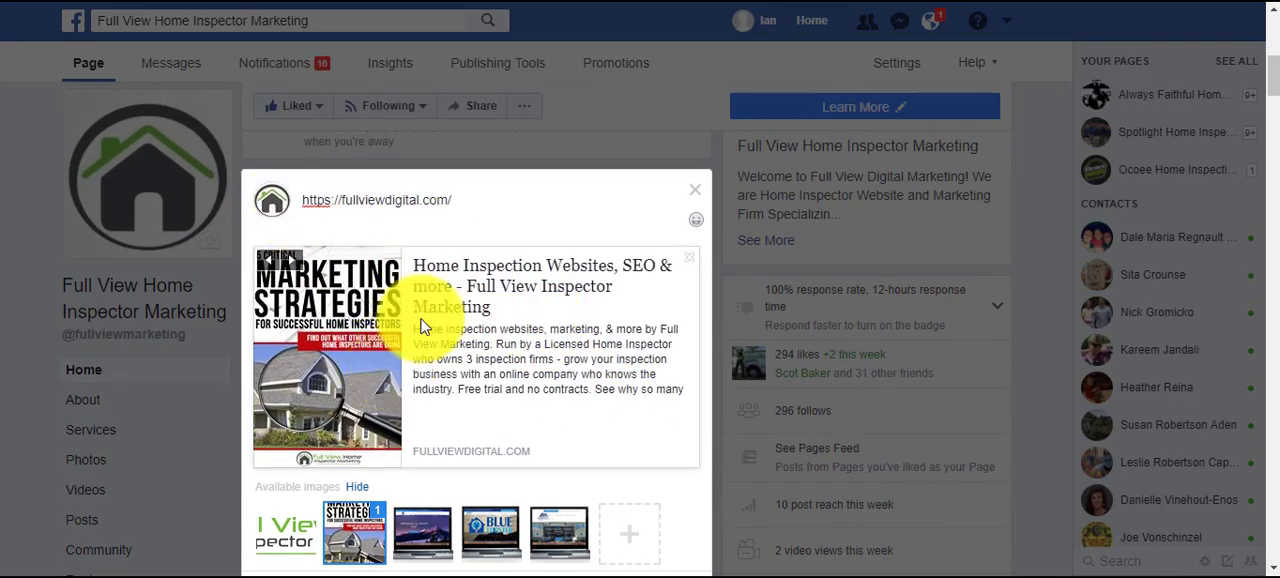
{"action": "left_click", "coordinate": [307, 203]}
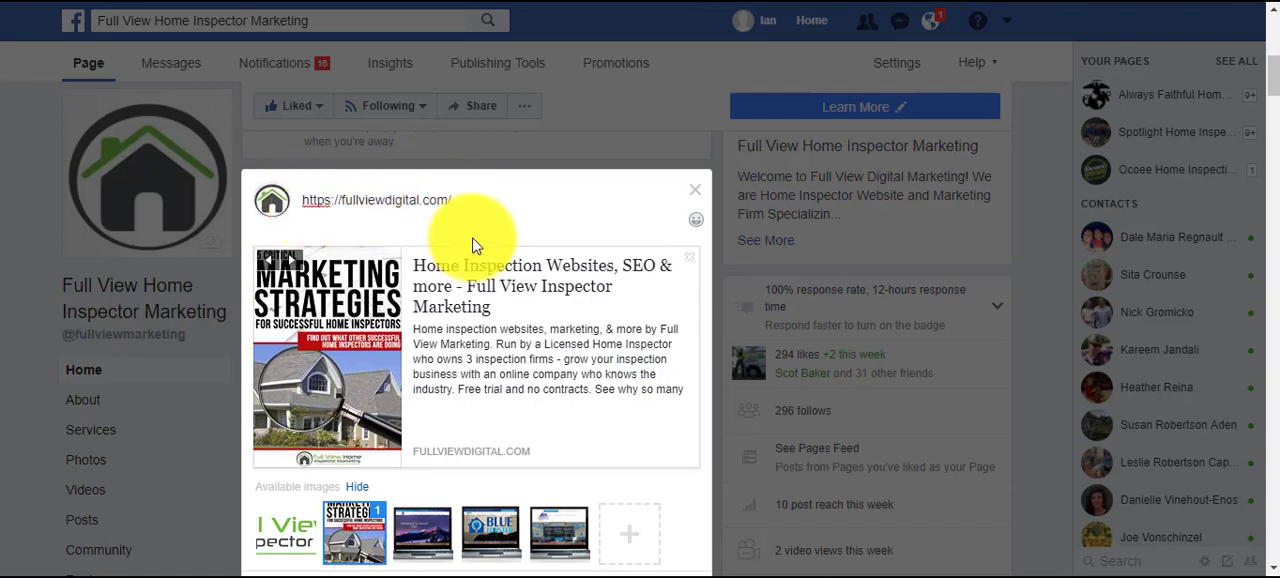
{"action": "type", "text": "First time "}
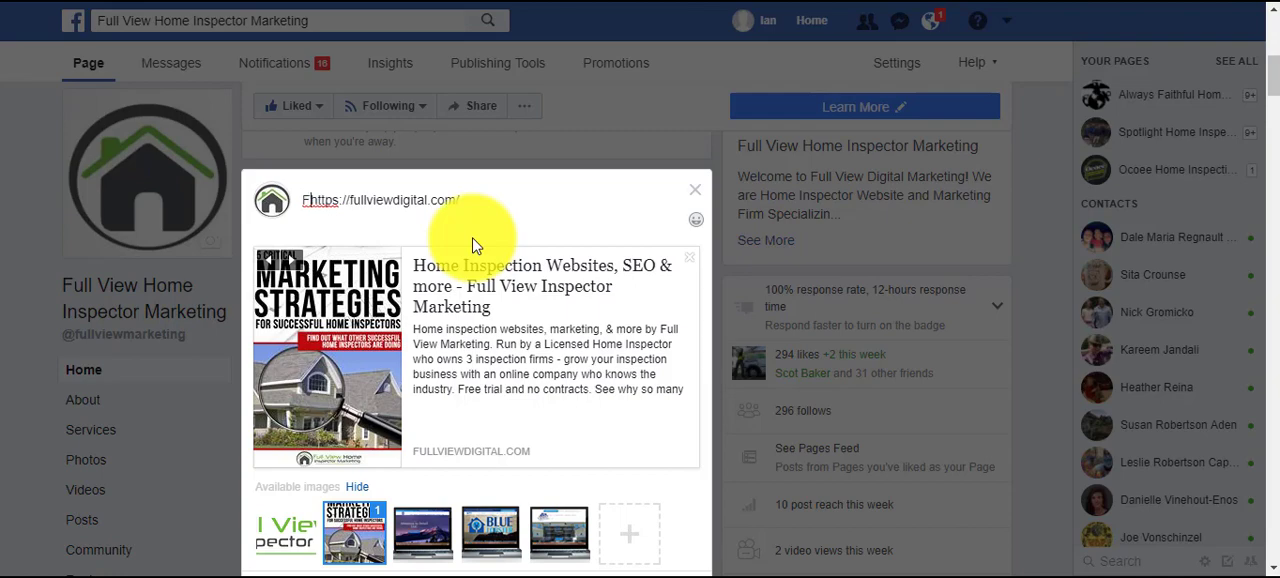
{"action": "type", "text": "homebuy"}
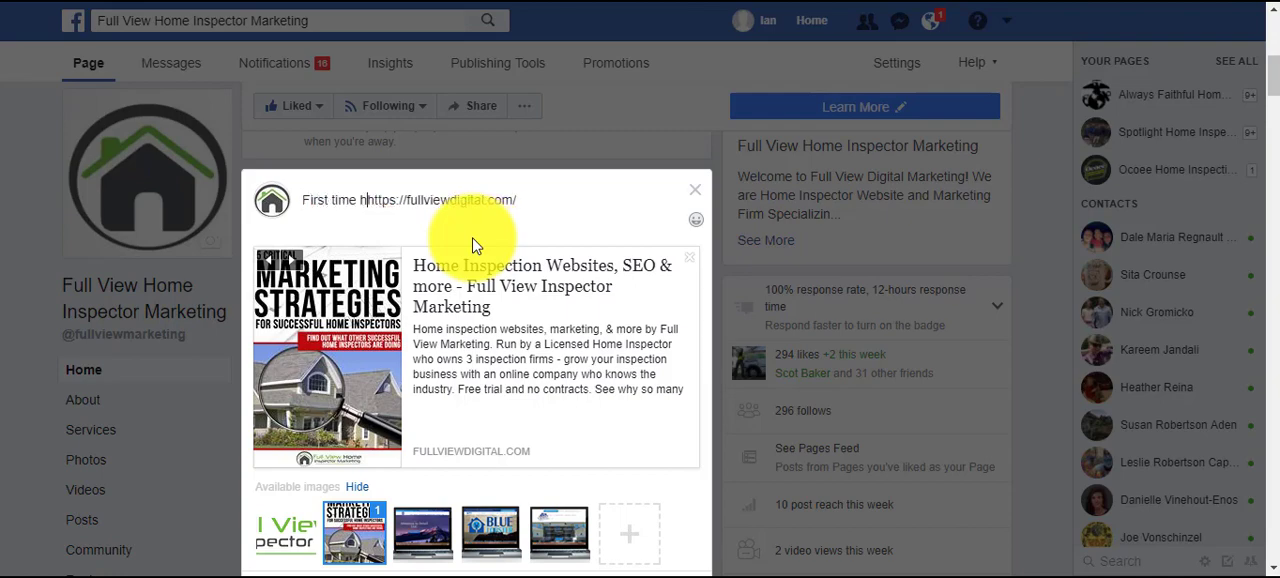
{"action": "type", "text": "er? Then yo"}
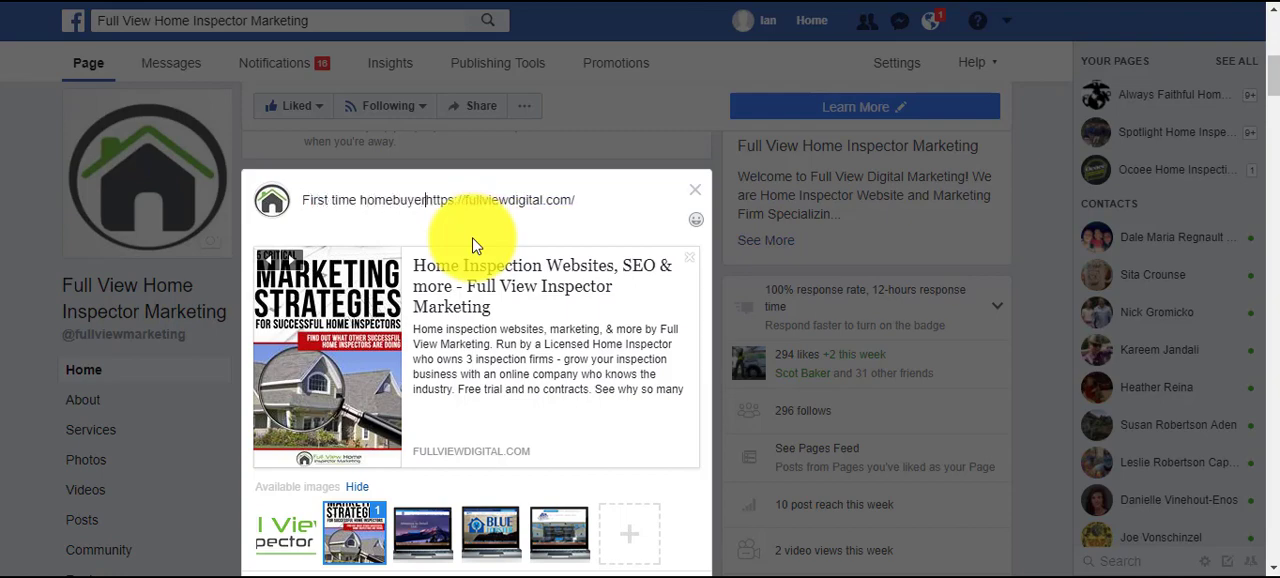
{"action": "type", "text": "u need this "}
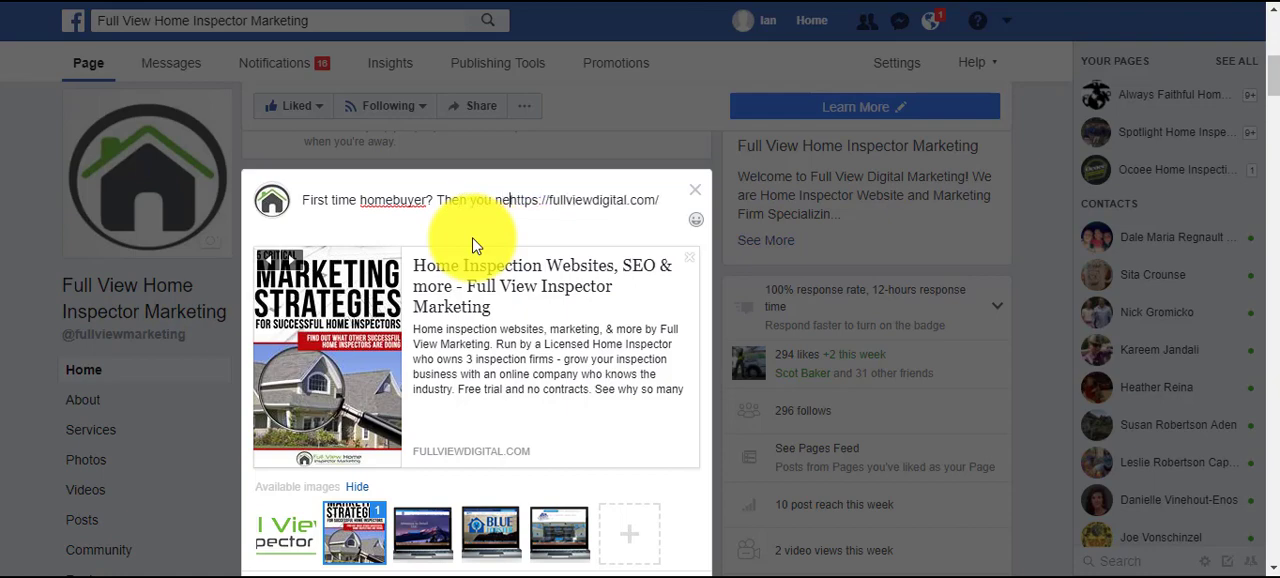
{"action": "type", "text": "critical in"}
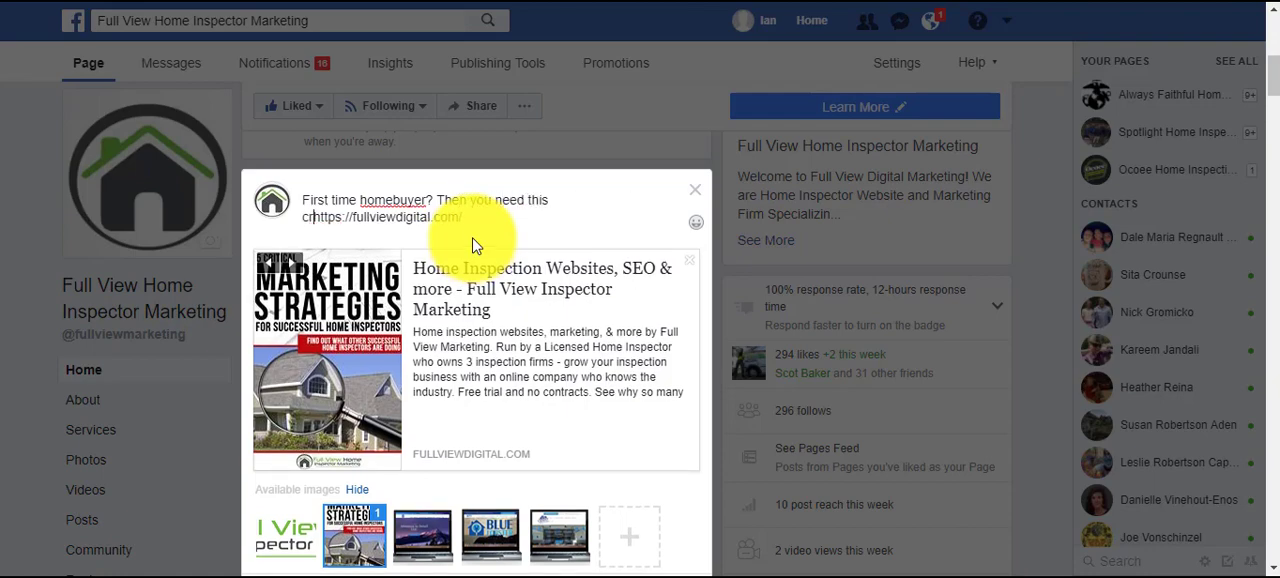
{"action": "type", "text": "fo"}
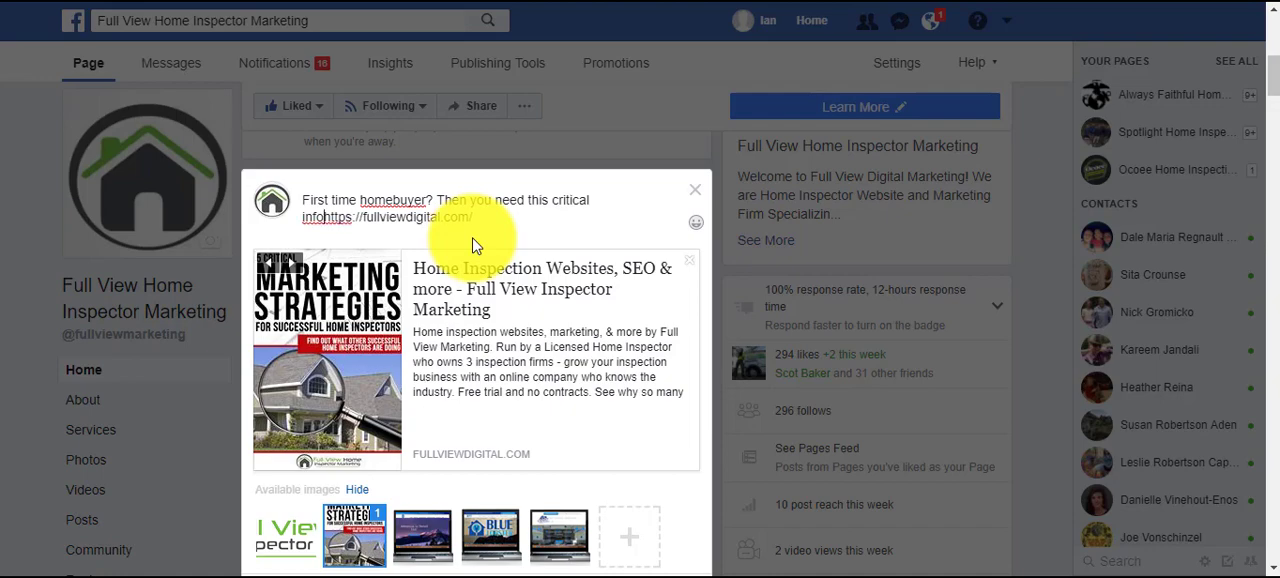
{"action": "type", "text": "rmation b"}
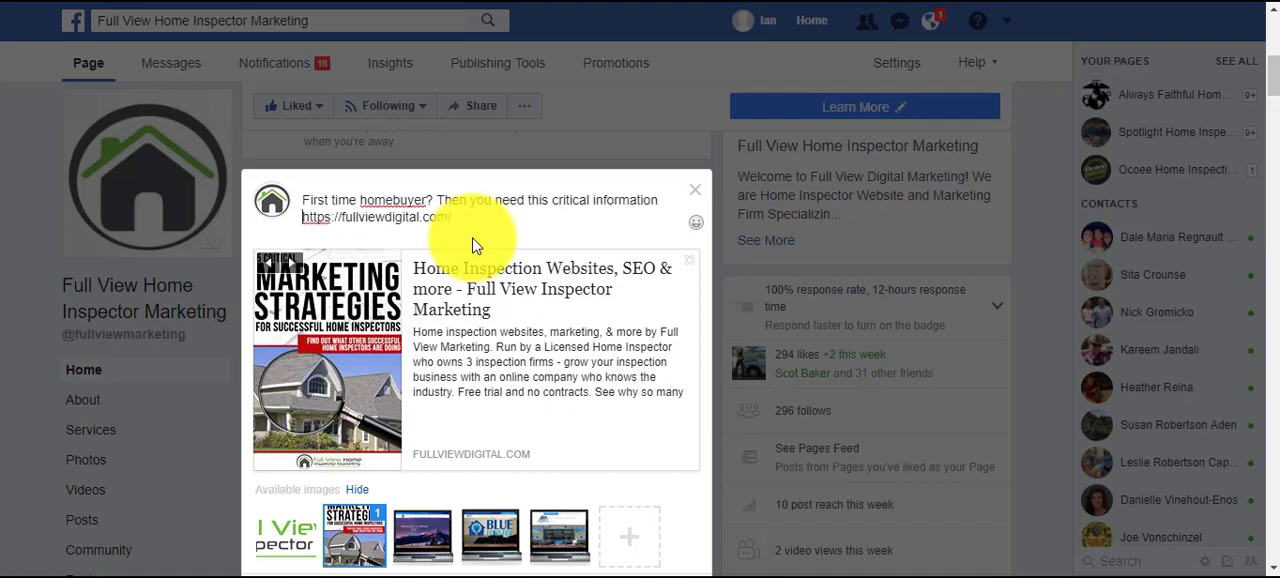
{"action": "type", "text": "efore you buy"}
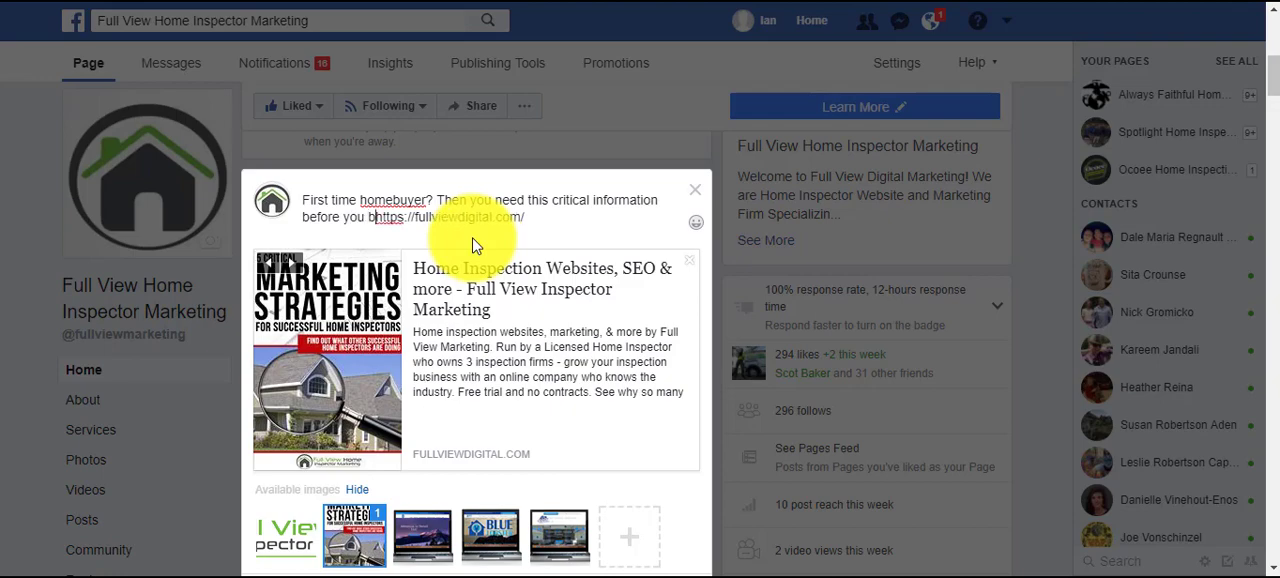
{"action": "type", "text": " a home in"}
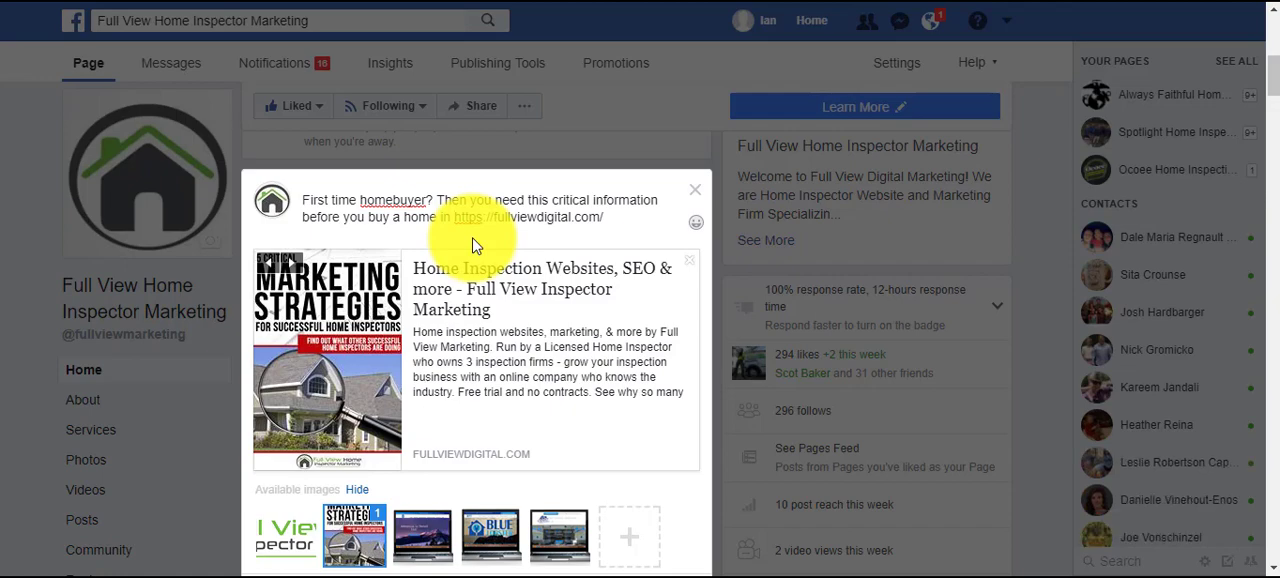
Split "homebuyer" into "home buyer" and complete the sentence before the link with "Columbus OH:".
{"action": "left_click", "coordinate": [392, 200]}
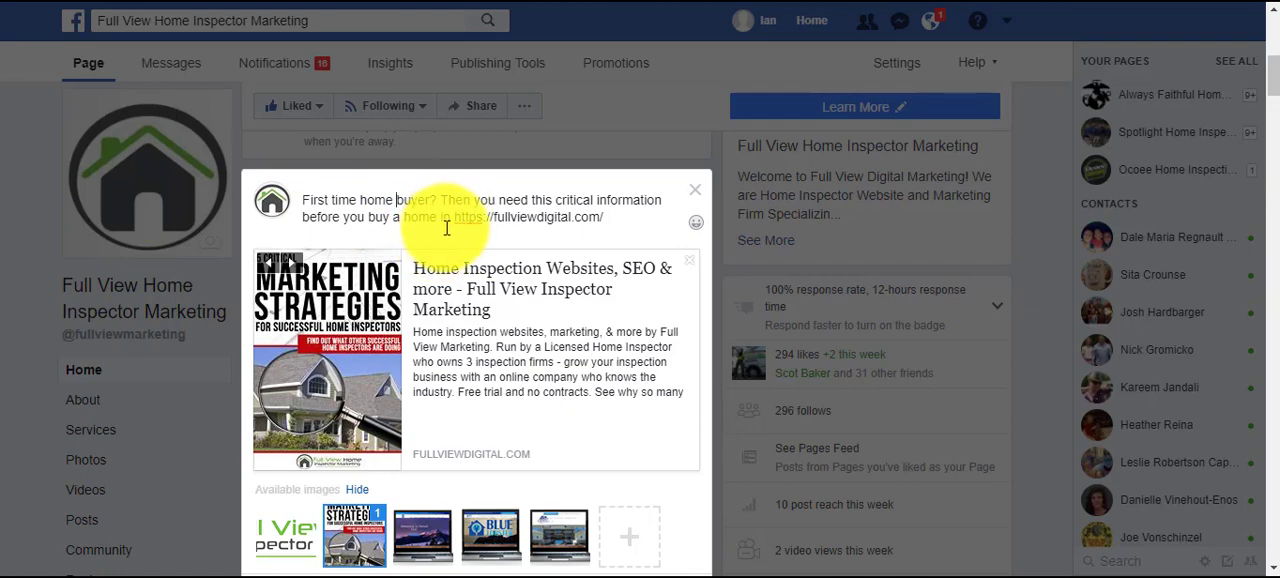
{"action": "left_click", "coordinate": [451, 216]}
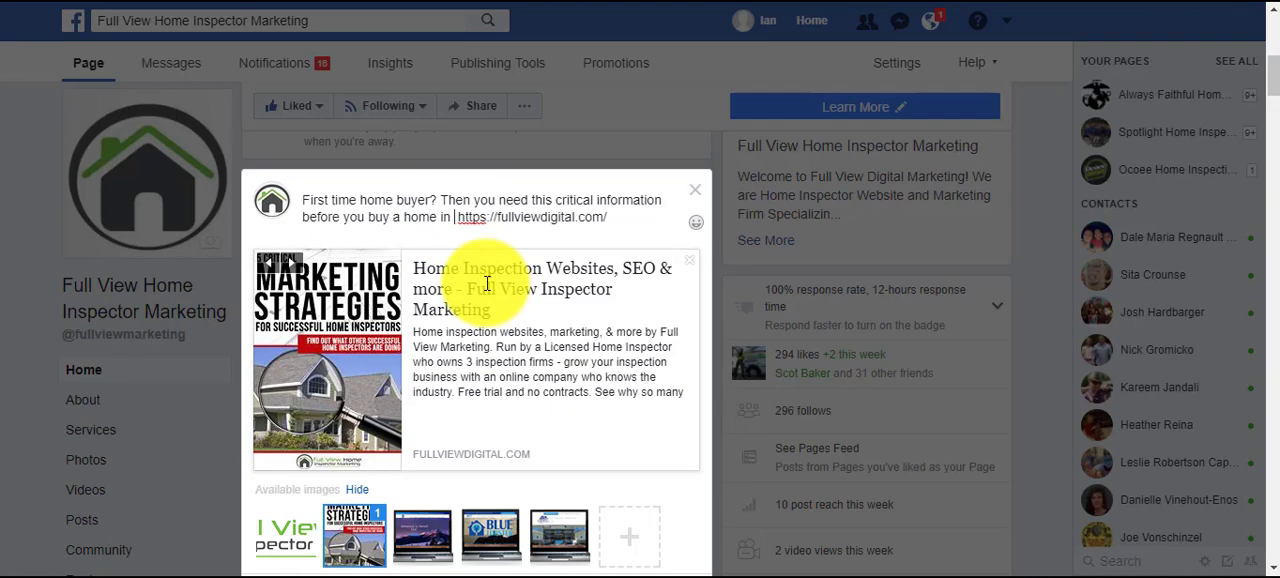
{"action": "type", "text": "Columbus"}
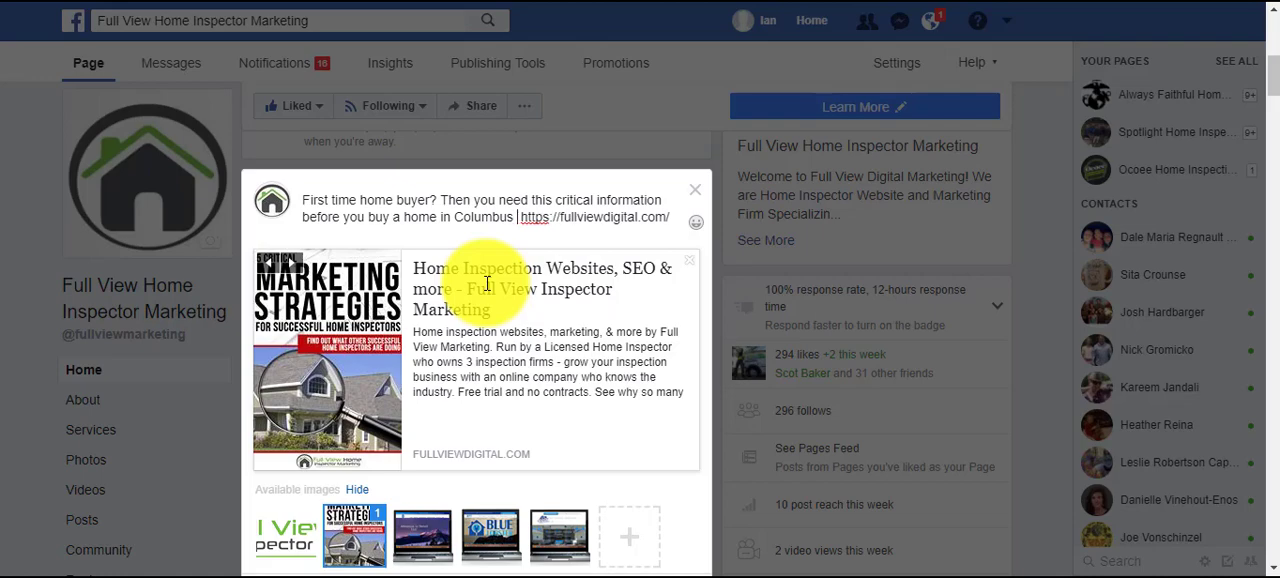
{"action": "type", "text": " OH:"}
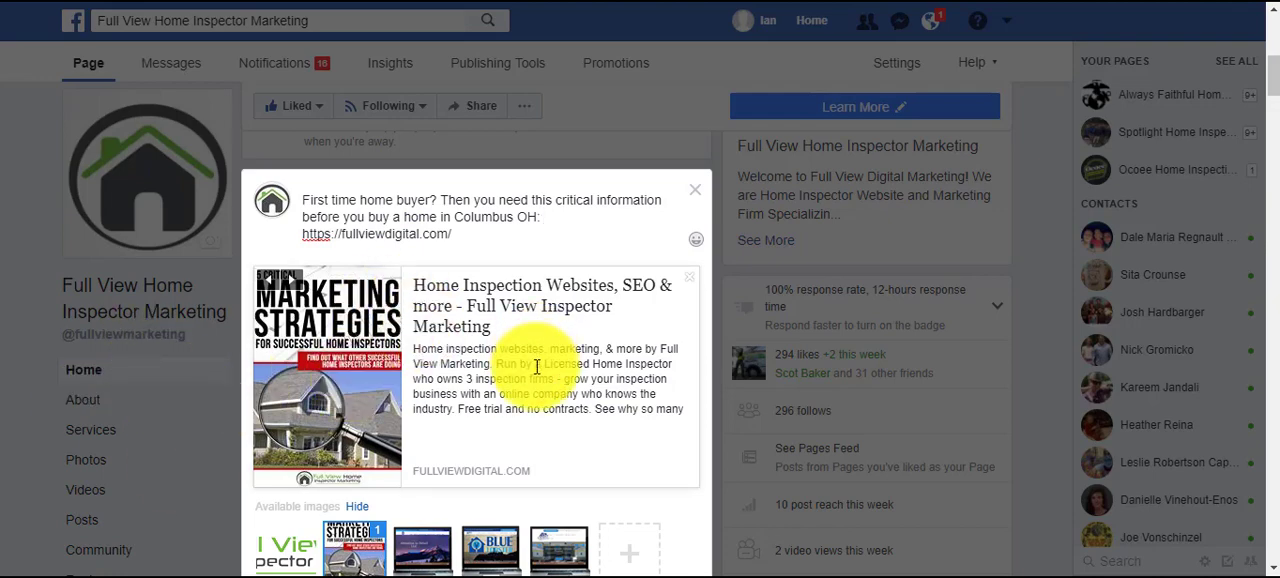
Open the Boost Post settings for the drafted post and review the audience, budget and duration options.
{"action": "scroll", "coordinate": [543, 366], "scroll_direction": "down", "scroll_amount": 2}
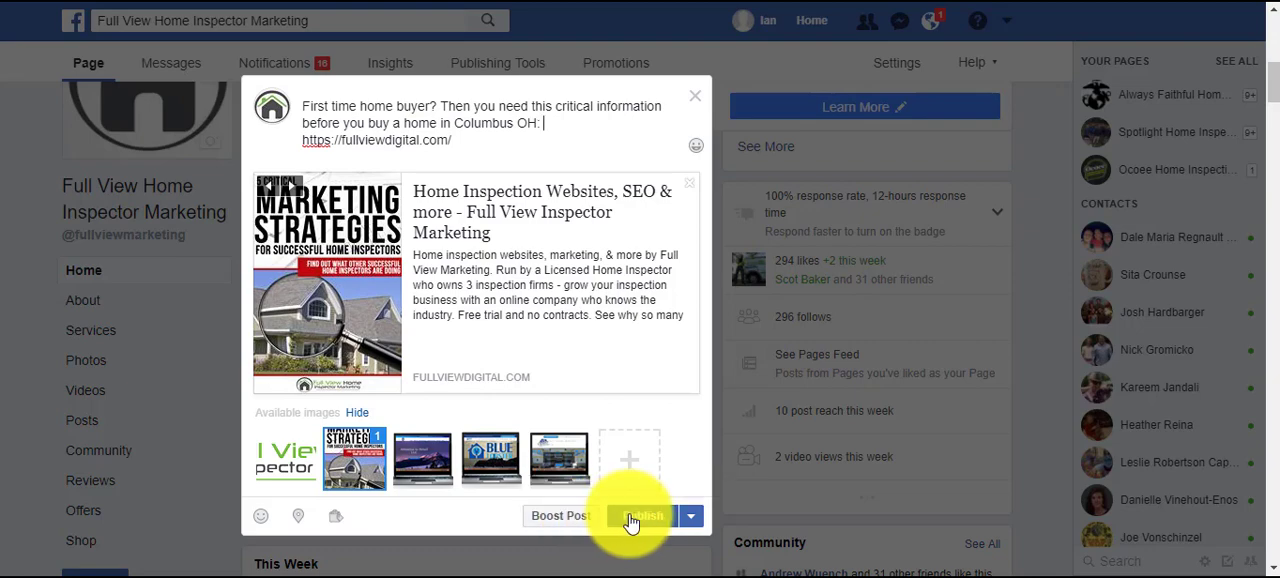
{"action": "left_click", "coordinate": [538, 520]}
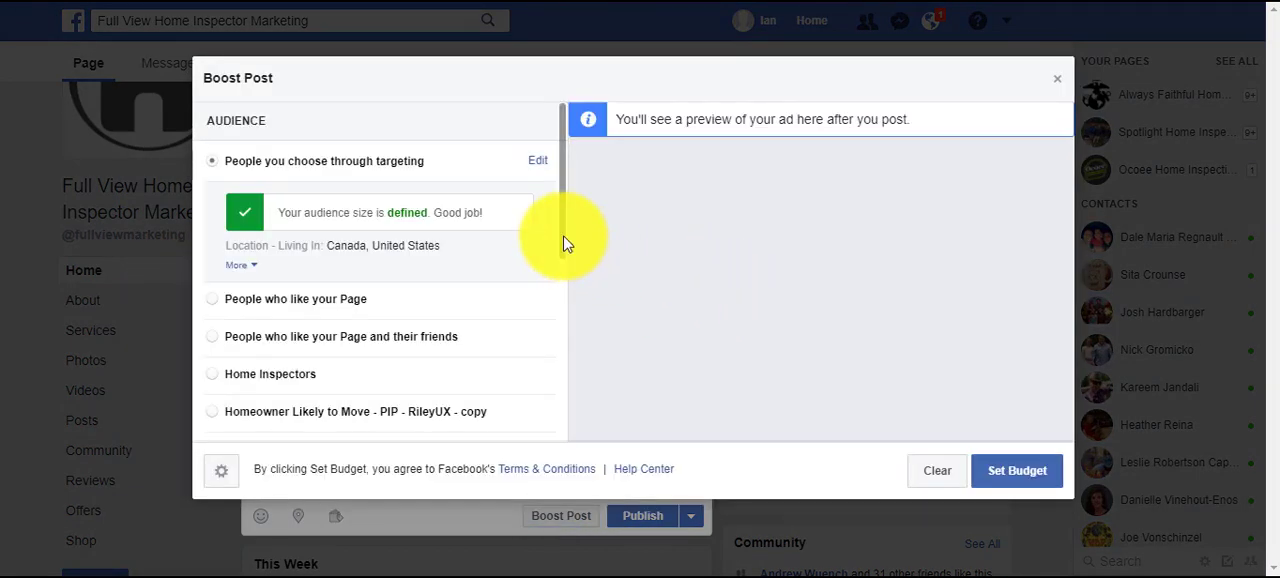
{"action": "scroll", "coordinate": [530, 225], "scroll_direction": "down", "scroll_amount": 1}
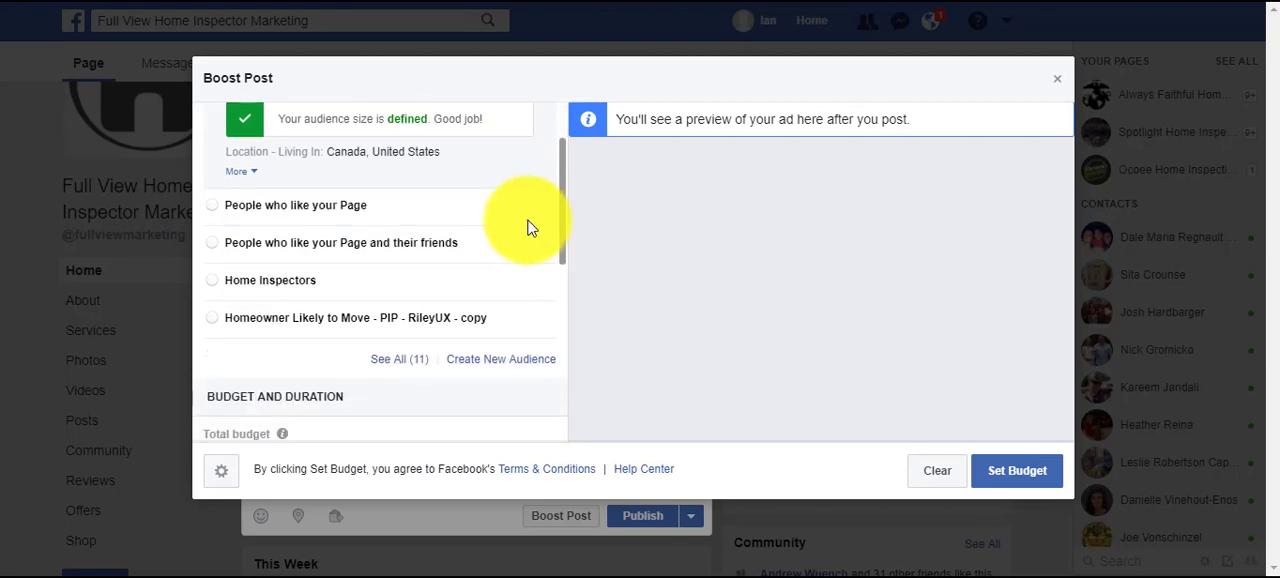
{"action": "scroll", "coordinate": [530, 220], "scroll_direction": "up", "scroll_amount": 1}
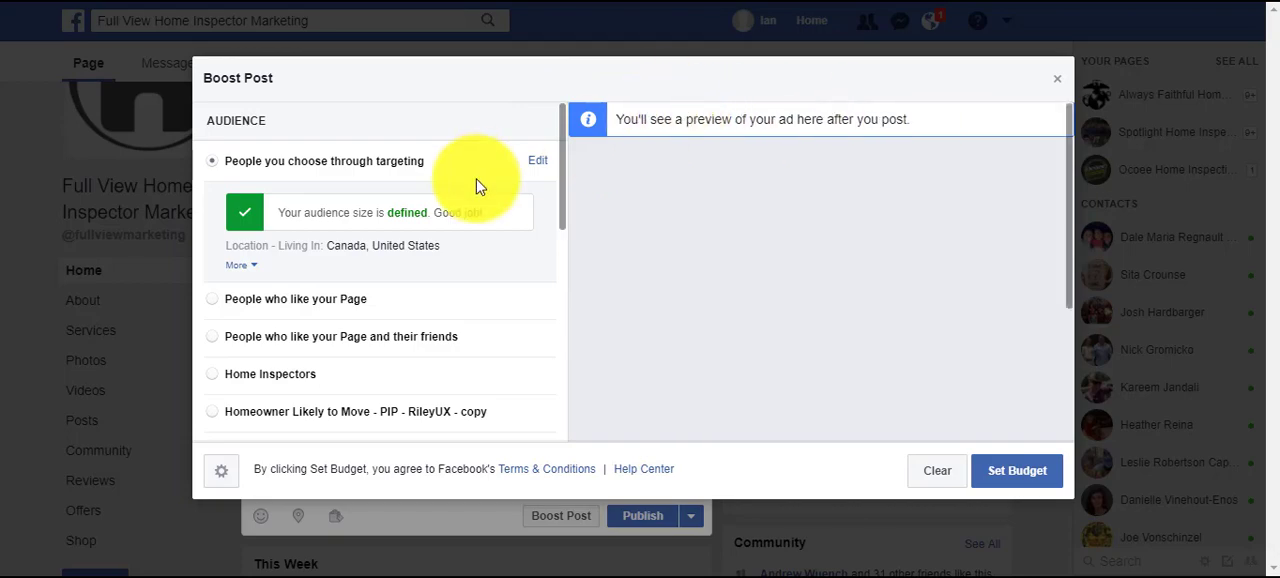
{"action": "scroll", "coordinate": [400, 220], "scroll_direction": "down", "scroll_amount": 1}
{"action": "scroll", "coordinate": [455, 318], "scroll_direction": "down", "scroll_amount": 2}
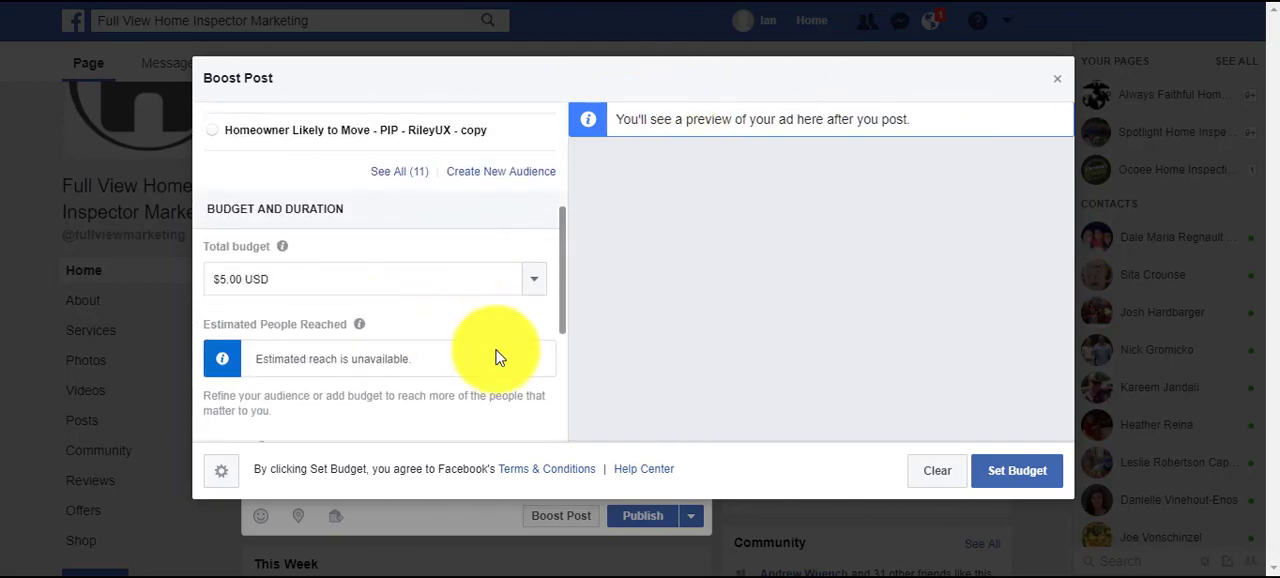
{"action": "scroll", "coordinate": [452, 342], "scroll_direction": "up", "scroll_amount": 1}
{"action": "scroll", "coordinate": [450, 335], "scroll_direction": "up", "scroll_amount": 2}
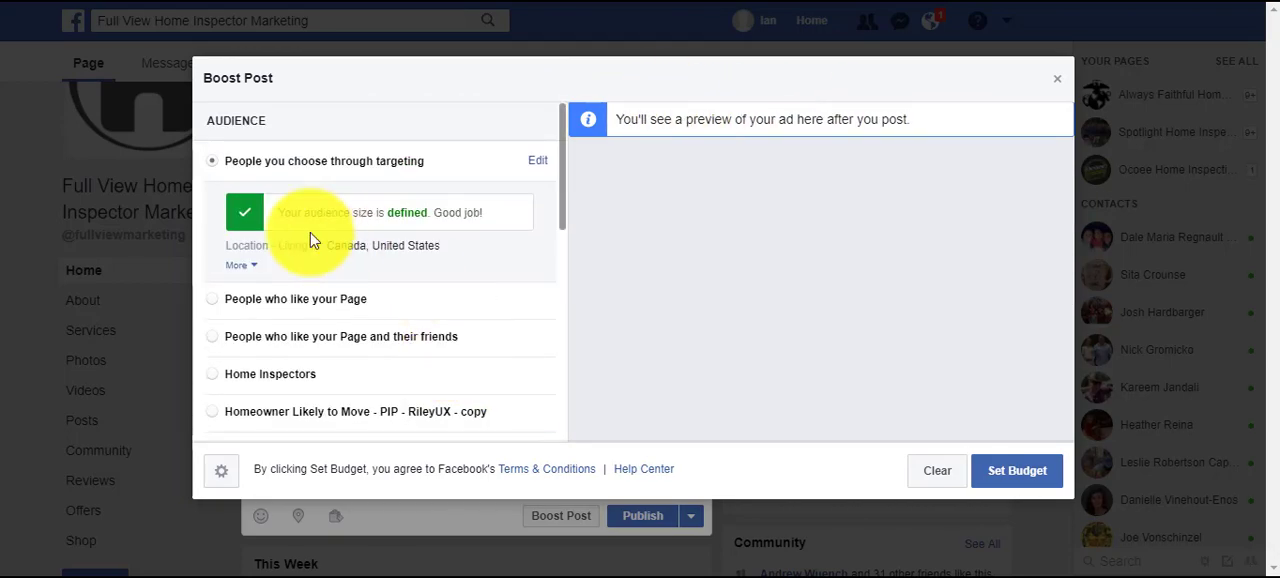
Edit the "People you choose through targeting" audience and remove United States and Canada from its locations.
{"action": "left_click", "coordinate": [540, 163]}
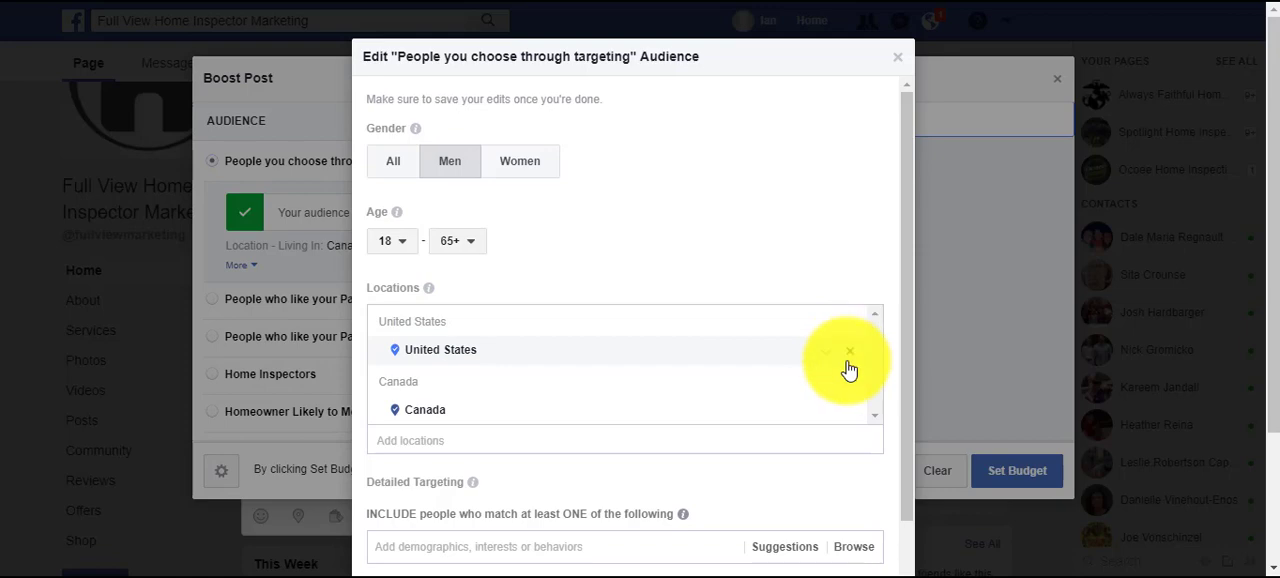
{"action": "left_click", "coordinate": [847, 360]}
{"action": "left_click", "coordinate": [849, 353]}
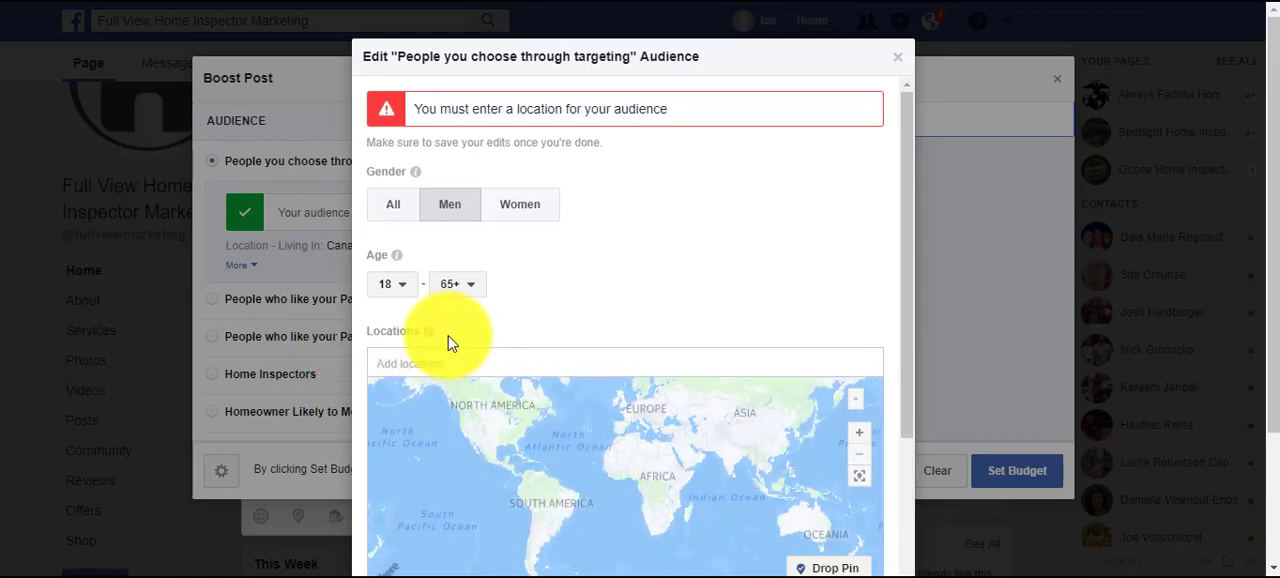
Add Columbus, Ohio, United States to the locations of the targeted audience.
{"action": "left_click", "coordinate": [450, 363]}
{"action": "type", "text": "co"}
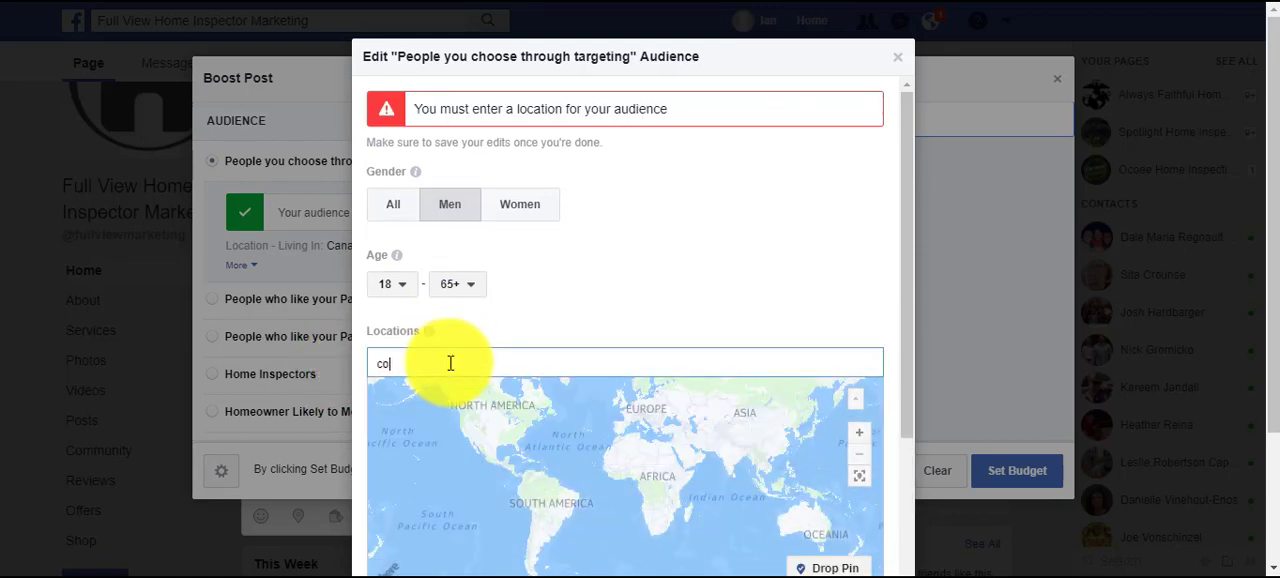
{"action": "type", "text": "lumbus"}
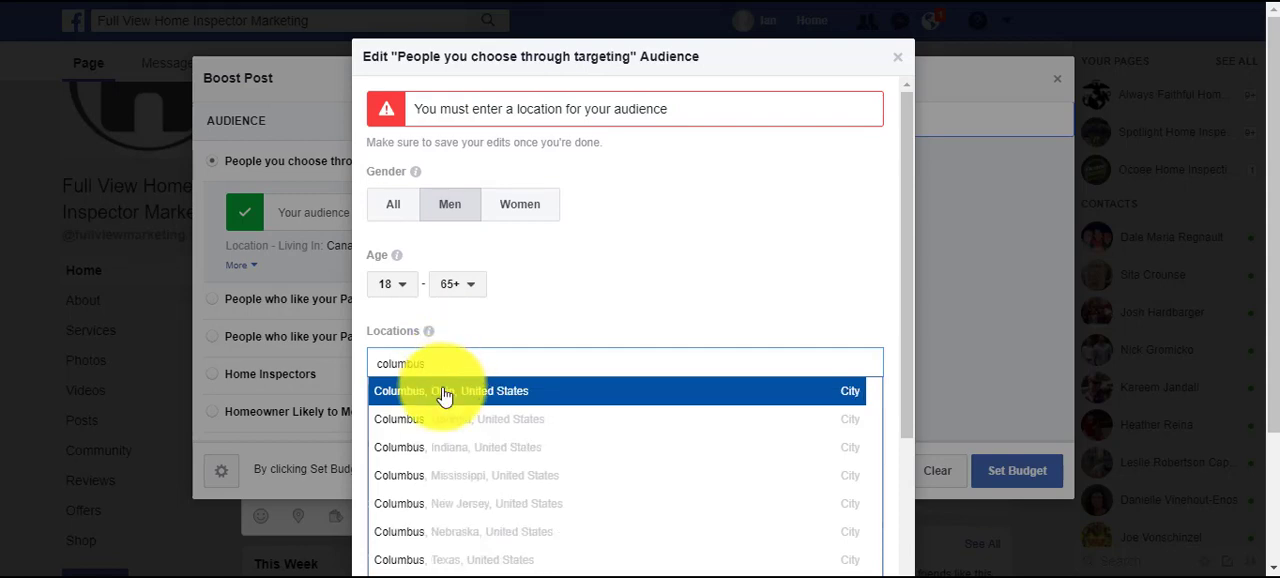
{"action": "left_click", "coordinate": [444, 396]}
Try a 50 mi radius around Columbus, Ohio and set it back to 25 mi.
{"action": "scroll", "coordinate": [580, 365], "scroll_direction": "down", "scroll_amount": 2}
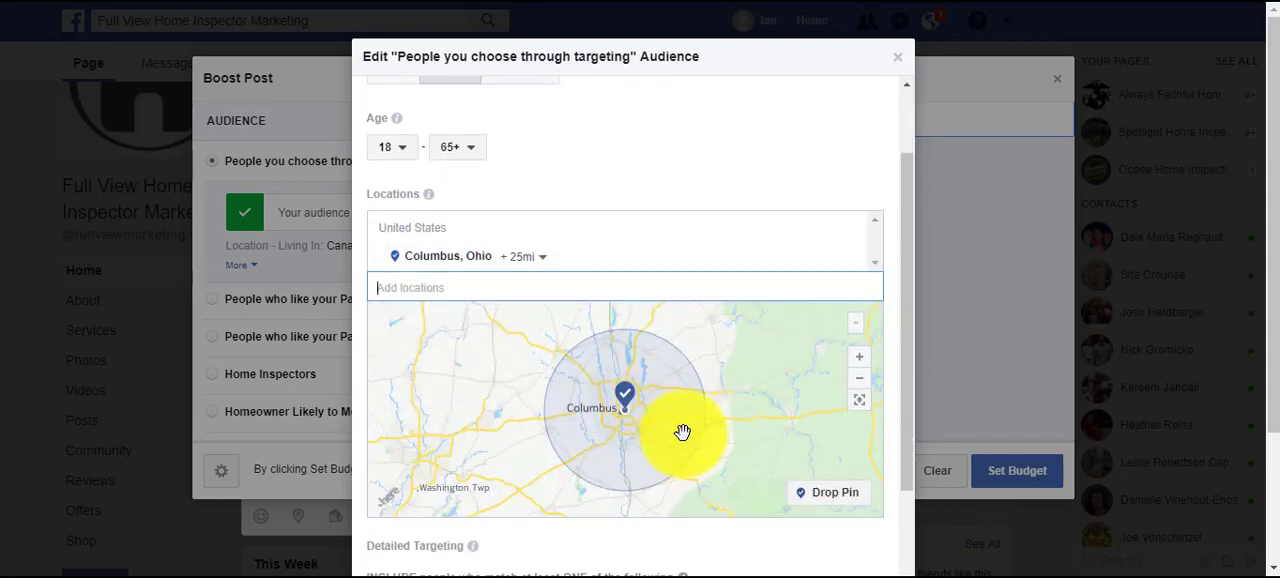
{"action": "left_click", "coordinate": [536, 260]}
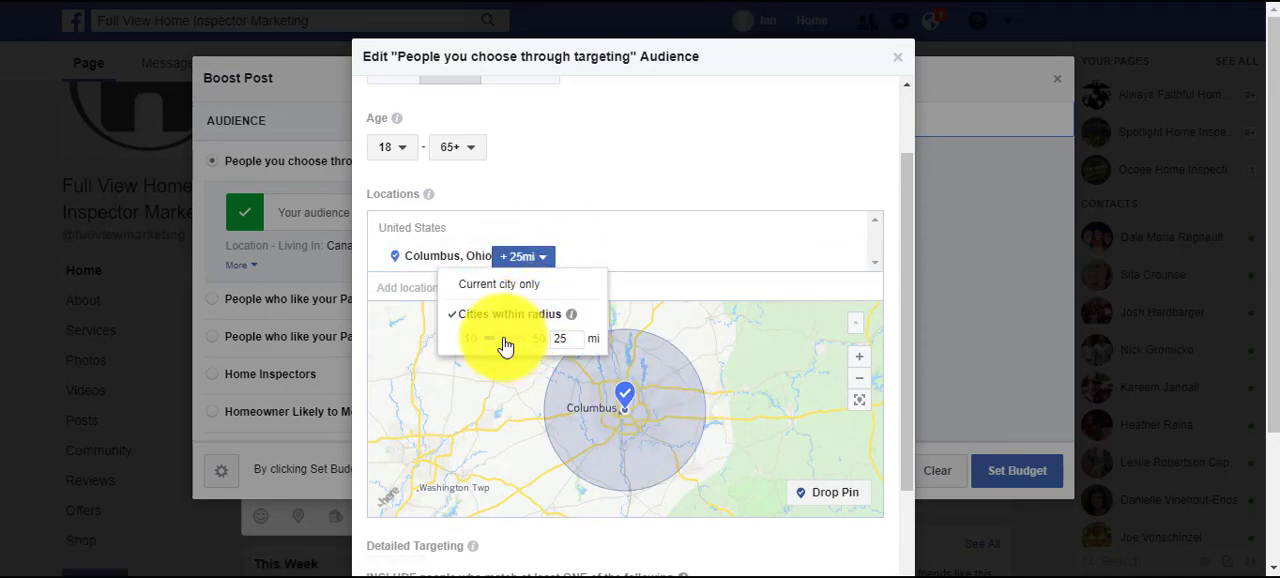
{"action": "left_click_drag", "start_coordinate": [504, 341], "coordinate": [602, 360]}
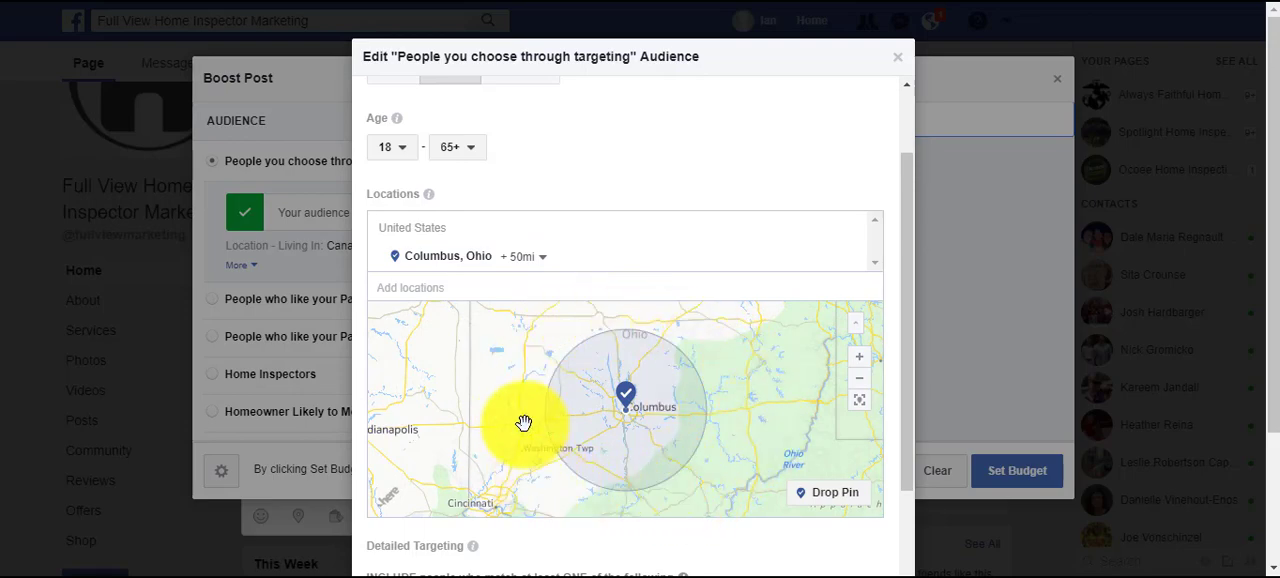
{"action": "left_click", "coordinate": [533, 260]}
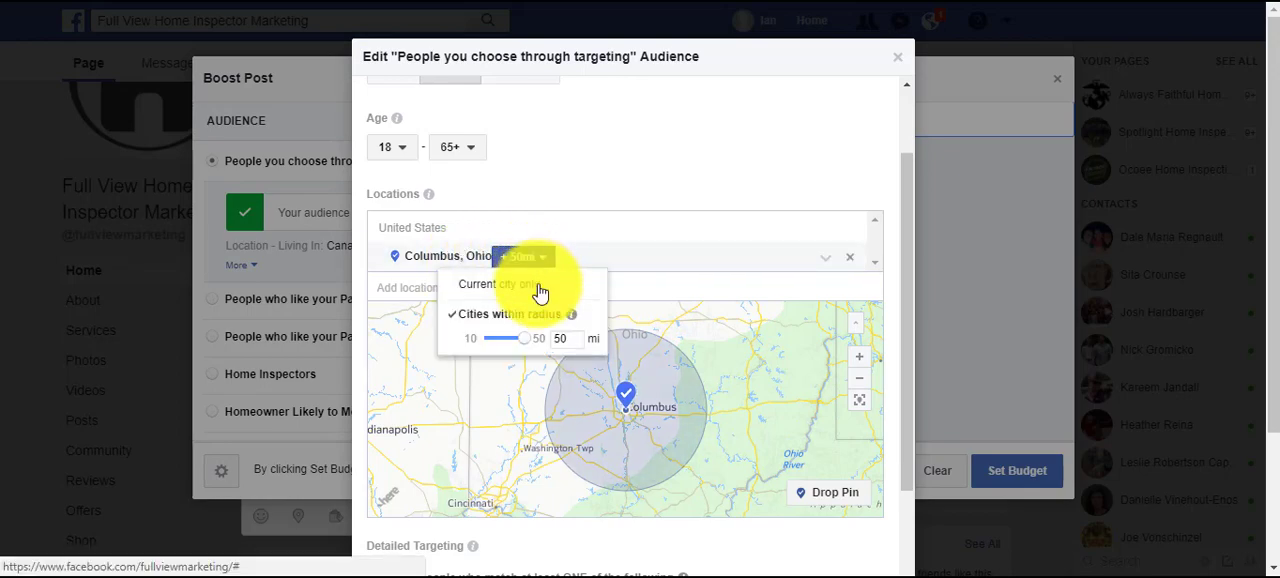
{"action": "left_click_drag", "start_coordinate": [525, 347], "coordinate": [504, 343]}
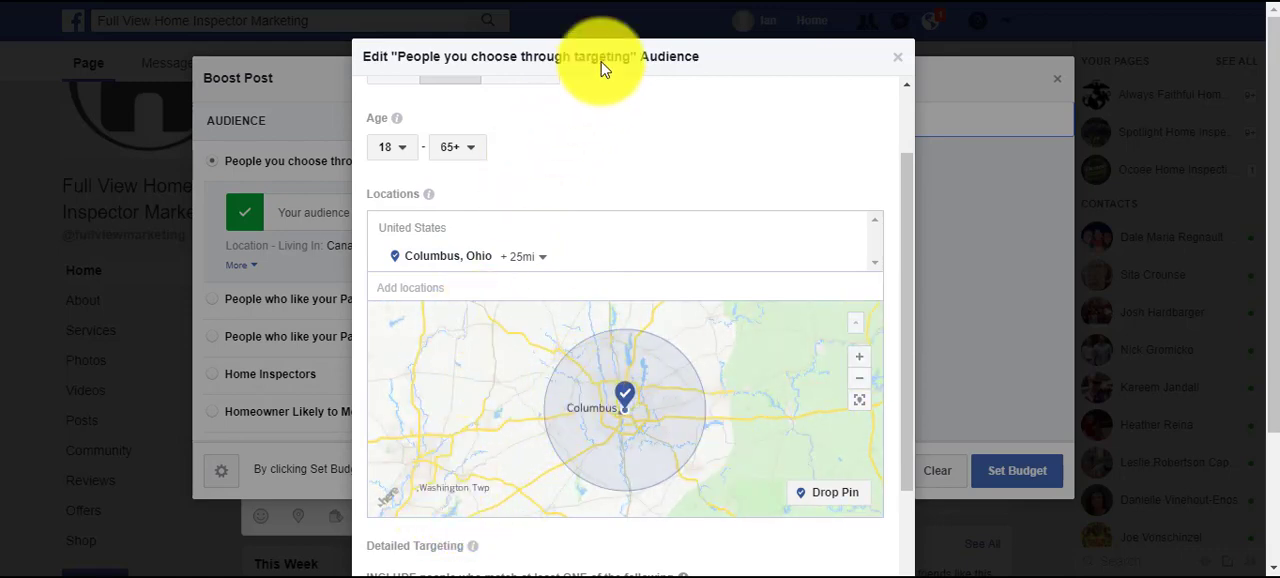
{"action": "left_click_drag", "start_coordinate": [636, 56], "coordinate": [640, 86]}
{"action": "left_click", "coordinate": [640, 75]}
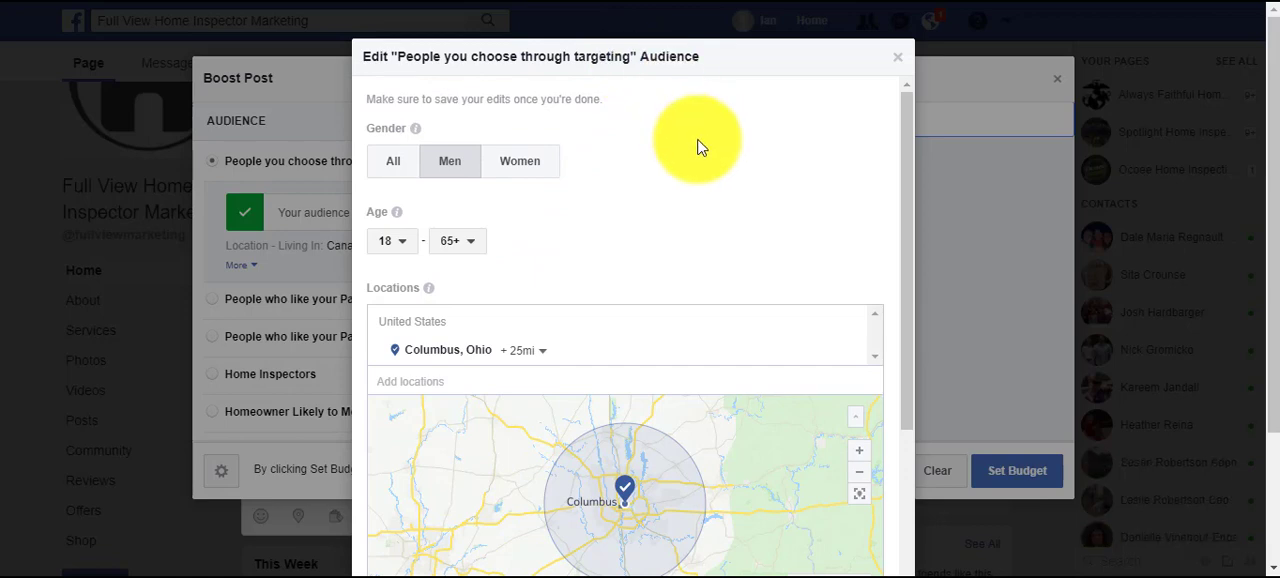
Include people matching the "Likely to move" behavior in the audience's detailed targeting.
{"action": "scroll", "coordinate": [690, 200], "scroll_direction": "down", "scroll_amount": 3}
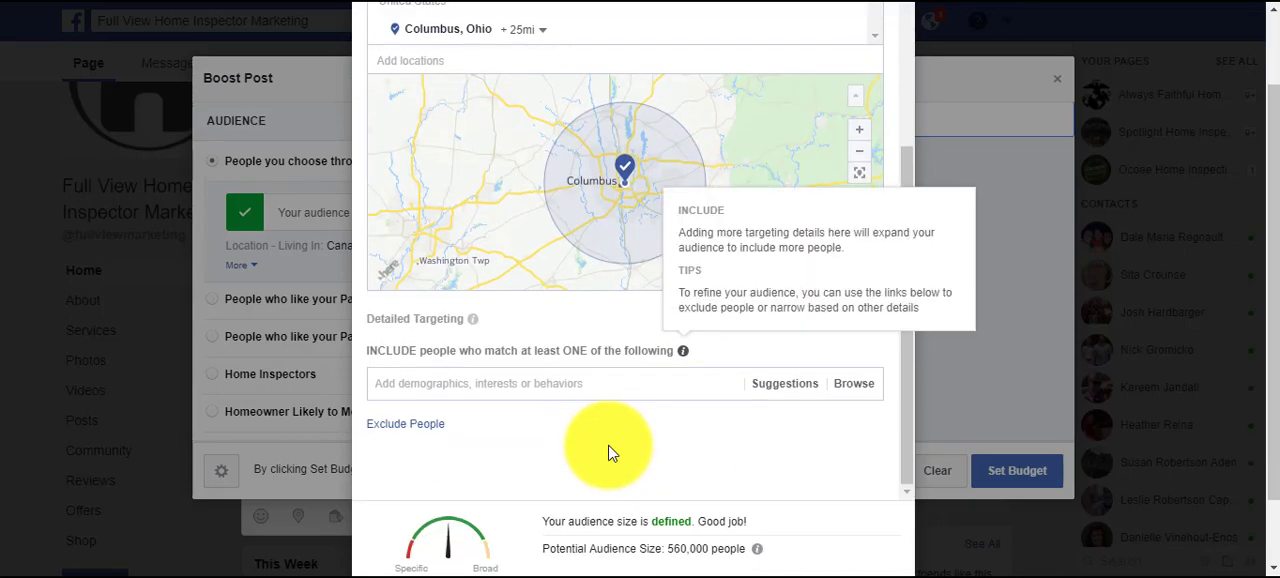
{"action": "scroll", "coordinate": [590, 420], "scroll_direction": "down", "scroll_amount": 1}
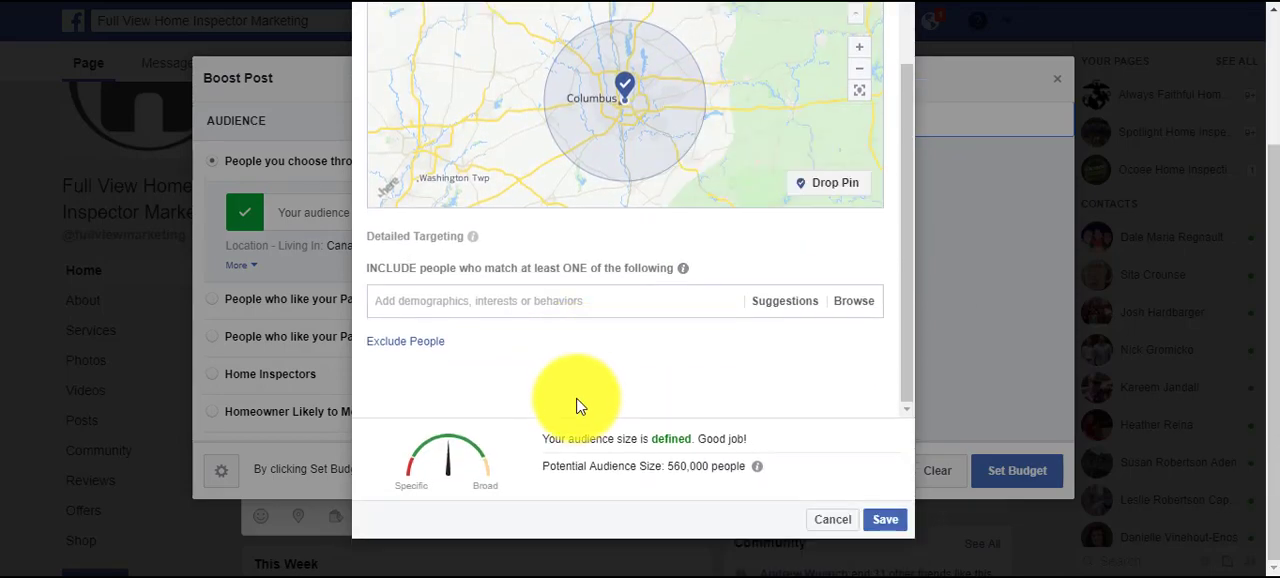
{"action": "left_click", "coordinate": [556, 300]}
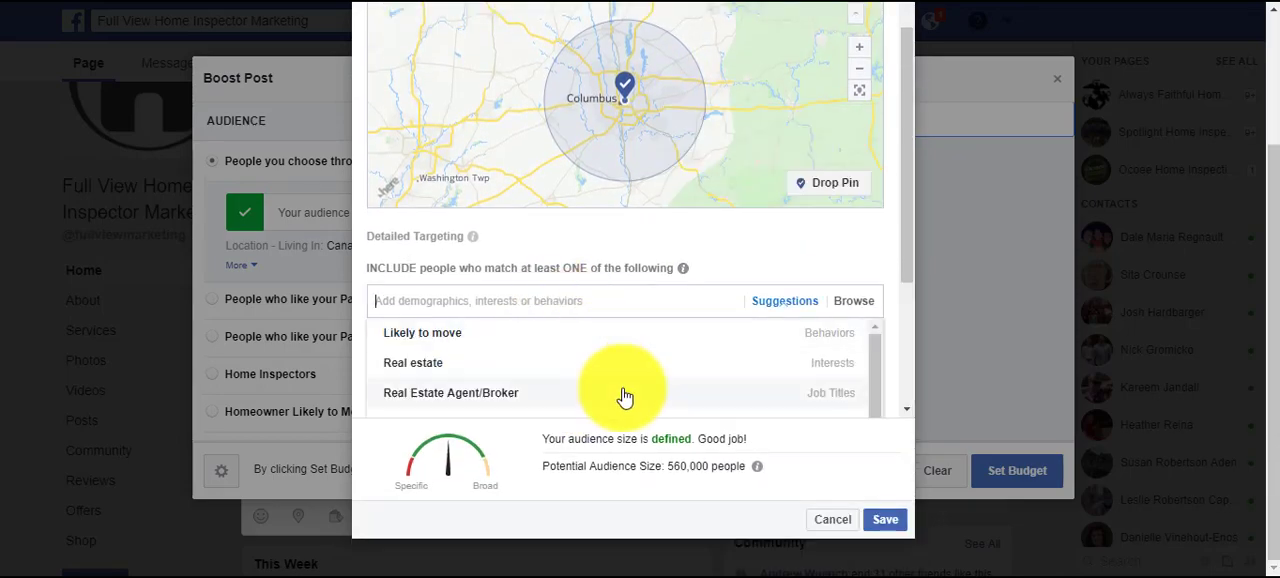
{"action": "left_click", "coordinate": [447, 338]}
Search the detailed targeting for "first time" and add the "First time homebuyer" demographic.
{"action": "left_click", "coordinate": [443, 372]}
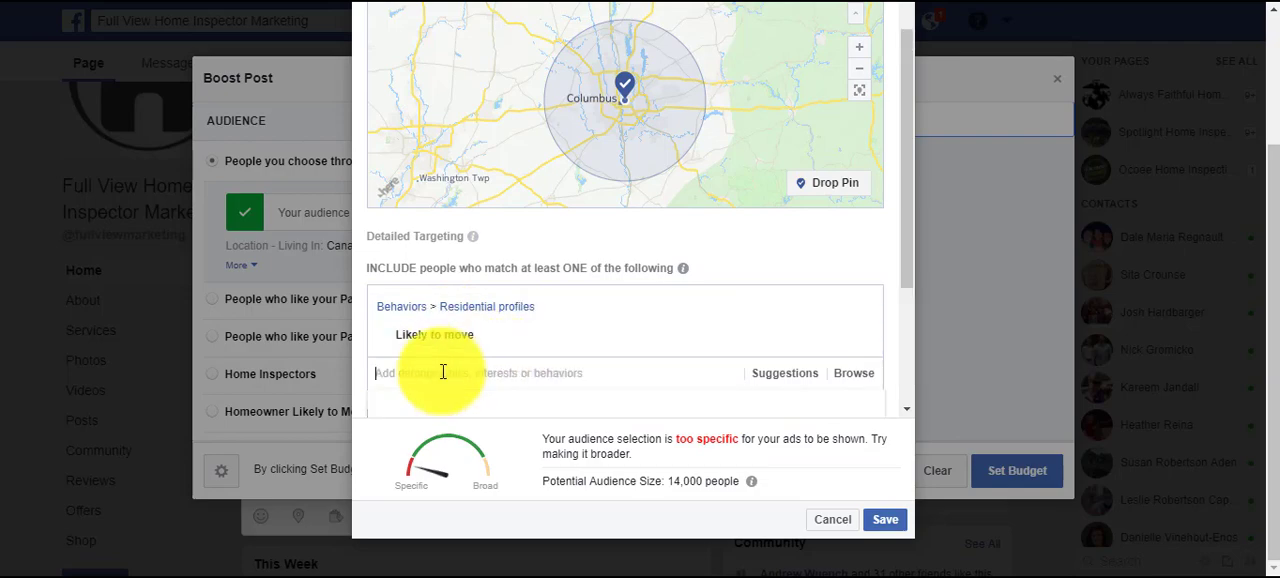
{"action": "type", "text": "first"}
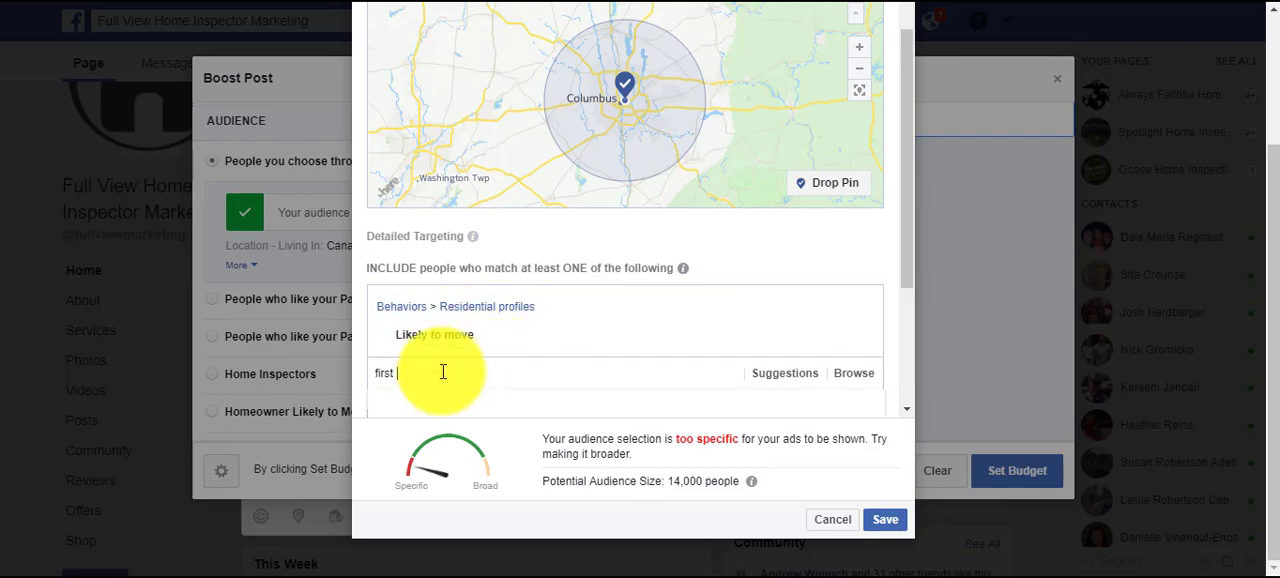
{"action": "type", "text": " time"}
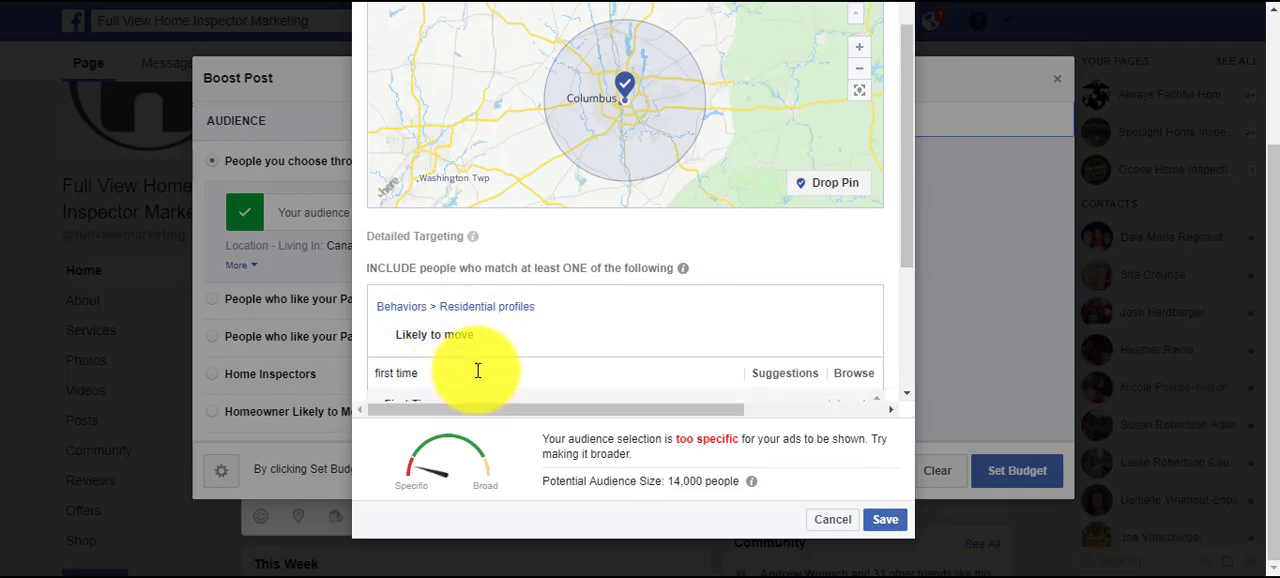
{"action": "scroll", "coordinate": [540, 356], "scroll_direction": "down", "scroll_amount": 1}
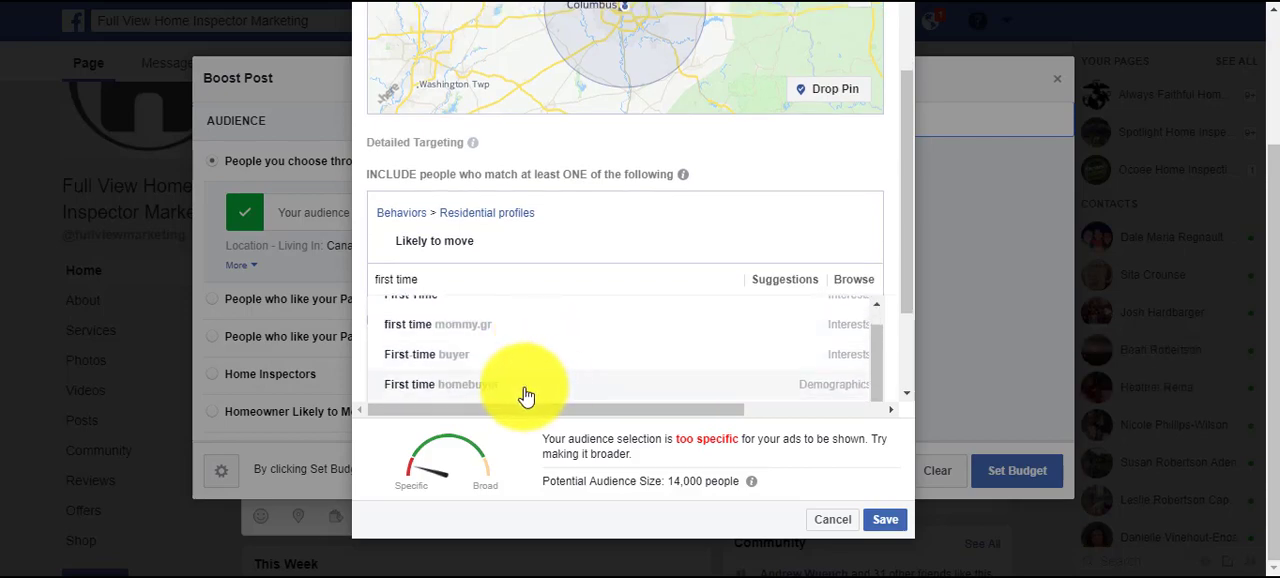
{"action": "left_click", "coordinate": [527, 386]}
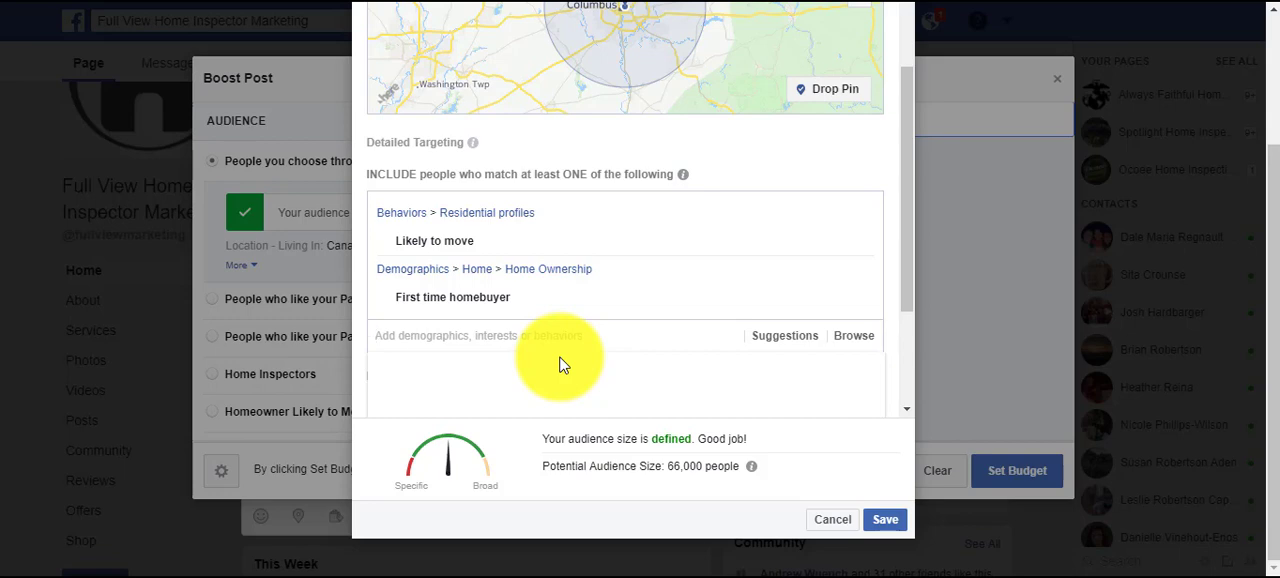
Search the detailed targeting for "zillow" and review the audience's location and targeting criteria.
{"action": "type", "text": "zillow"}
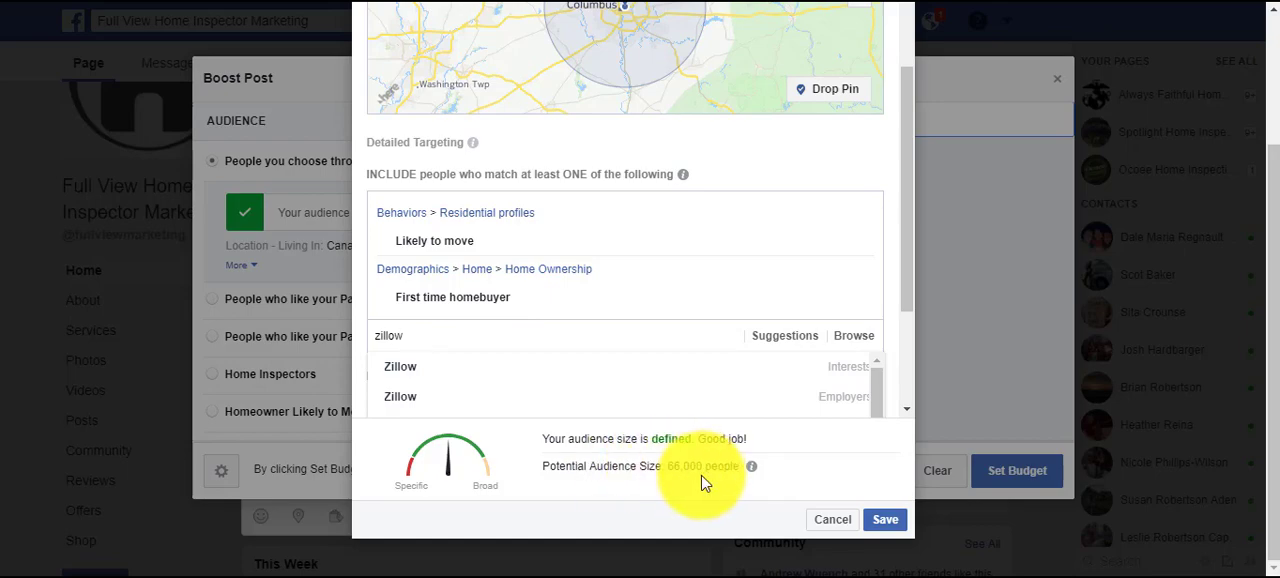
{"action": "scroll", "coordinate": [724, 492], "scroll_direction": "up", "scroll_amount": 5}
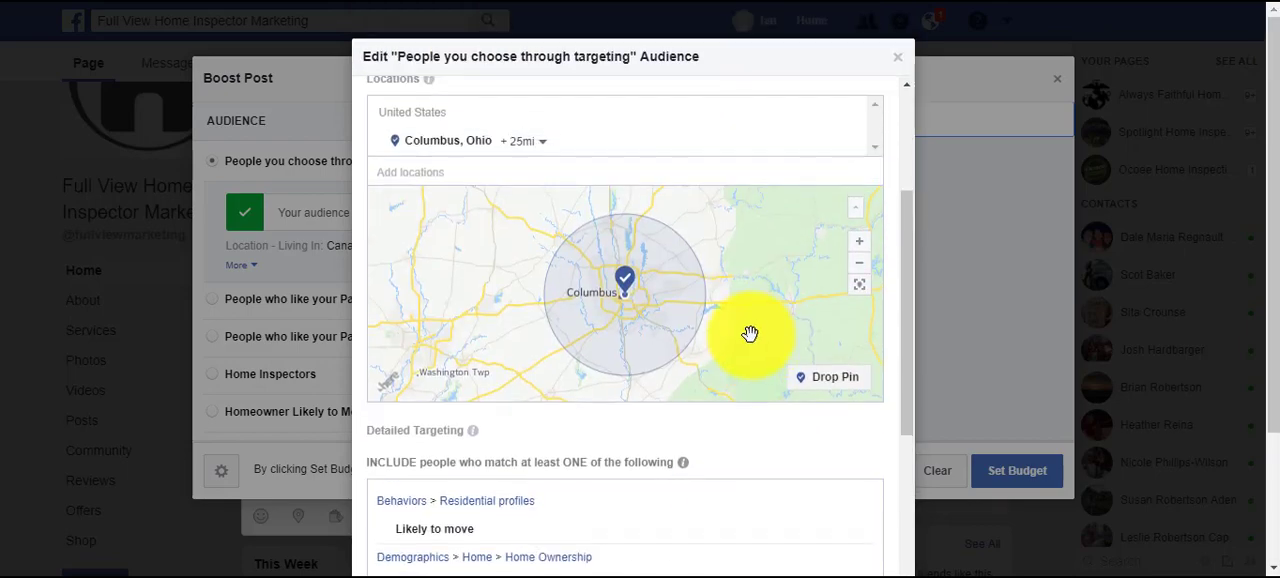
{"action": "scroll", "coordinate": [849, 506], "scroll_direction": "down", "scroll_amount": 4}
{"action": "scroll", "coordinate": [858, 540], "scroll_direction": "down", "scroll_amount": 3}
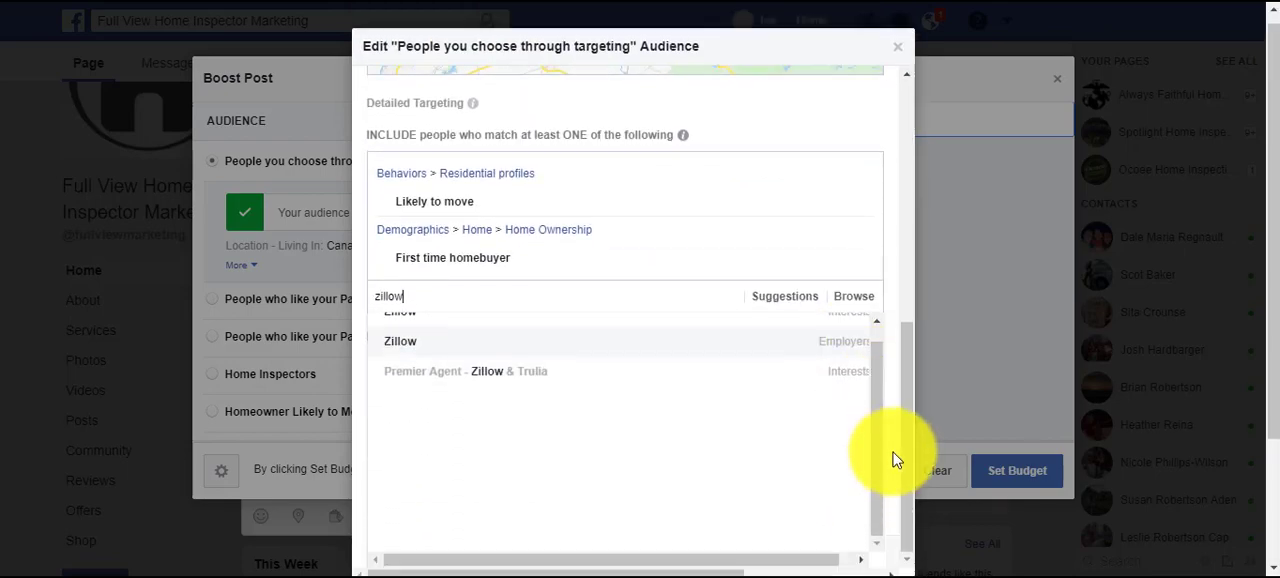
Discard the audience edits and cancel the post promotion to return to the drafted post.
{"action": "left_click", "coordinate": [843, 522]}
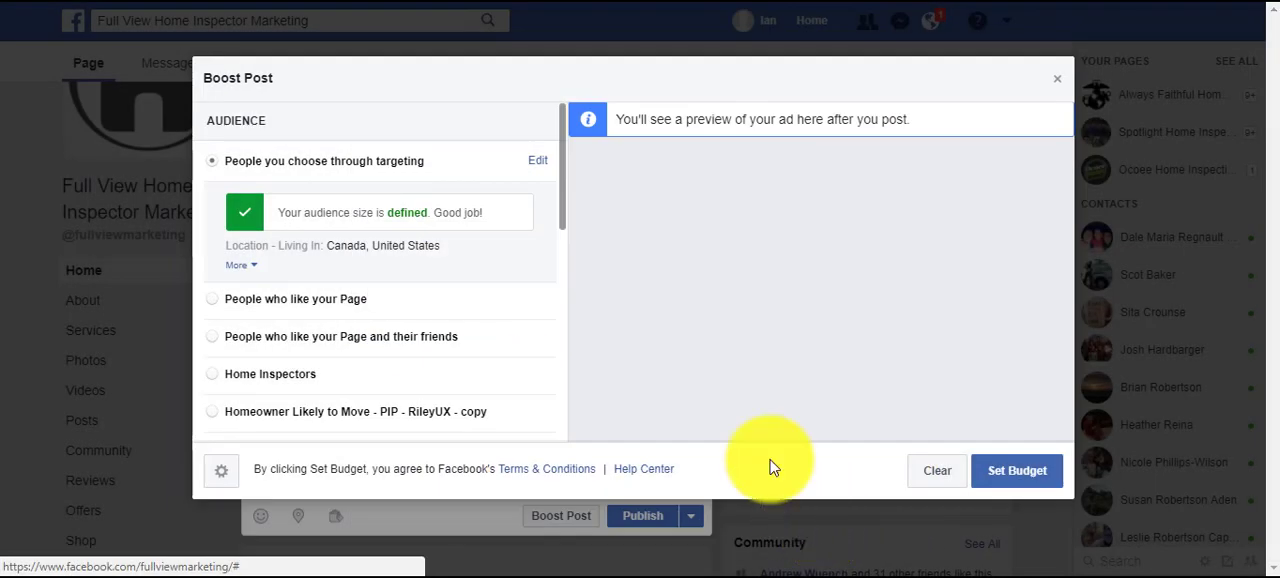
{"action": "left_click", "coordinate": [1057, 82]}
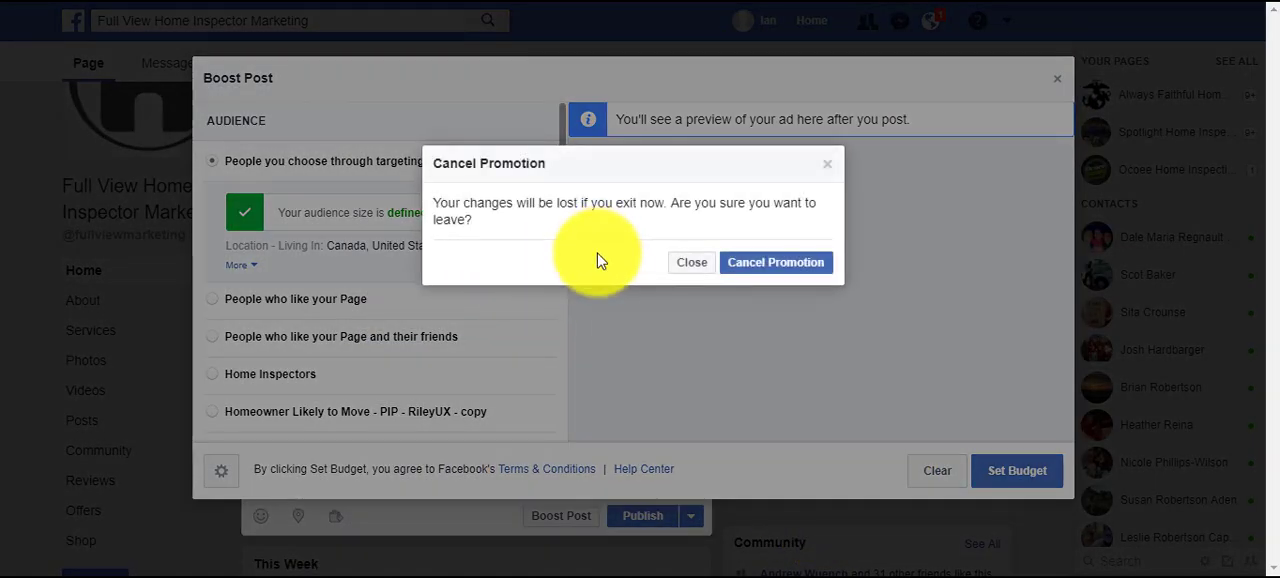
{"action": "left_click", "coordinate": [768, 263]}
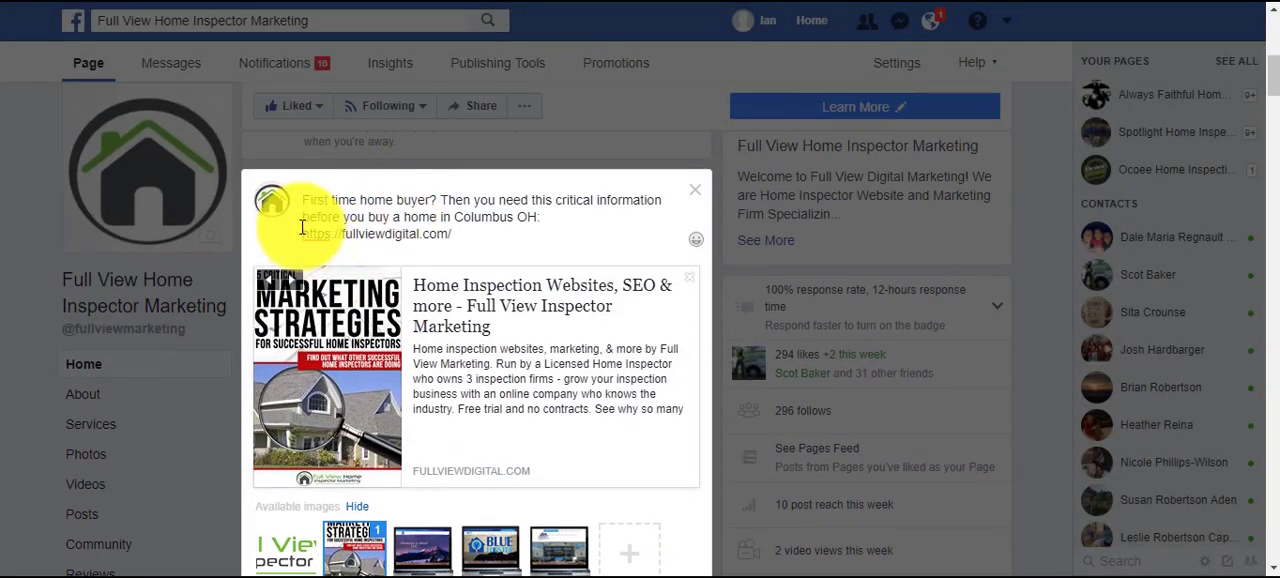
Delete the home buyer sentence before the link and make the Full View logo the only selected preview image.
{"action": "left_click_drag", "start_coordinate": [303, 229], "coordinate": [303, 200]}
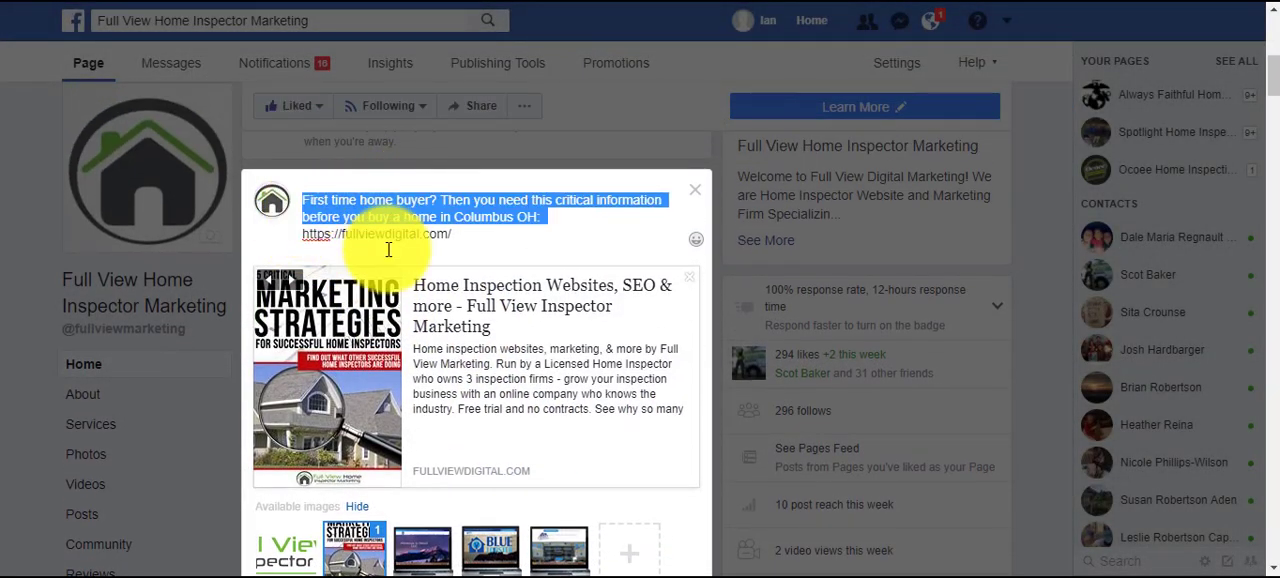
{"action": "key", "text": "BackSpace"}
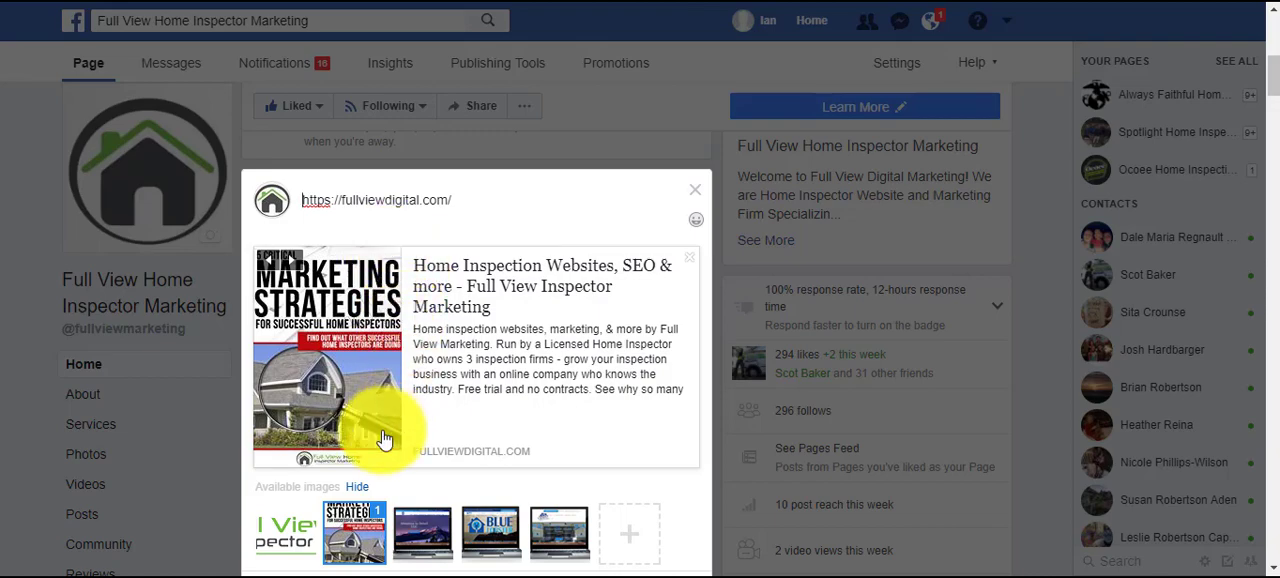
{"action": "left_click", "coordinate": [274, 540]}
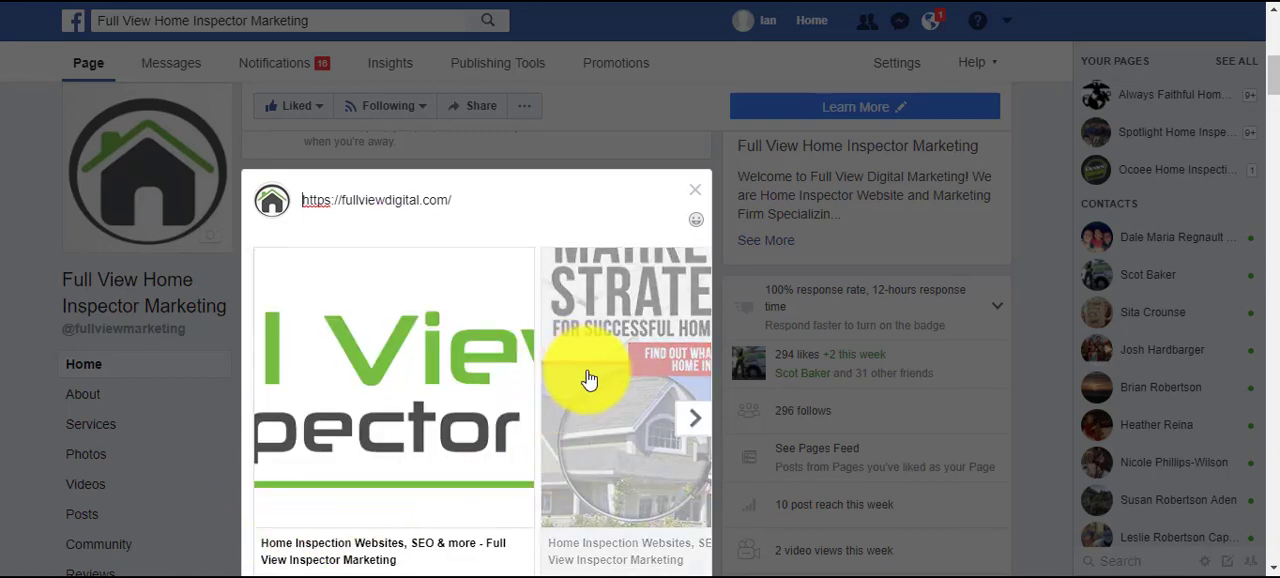
{"action": "scroll", "coordinate": [523, 449], "scroll_direction": "down", "scroll_amount": 4}
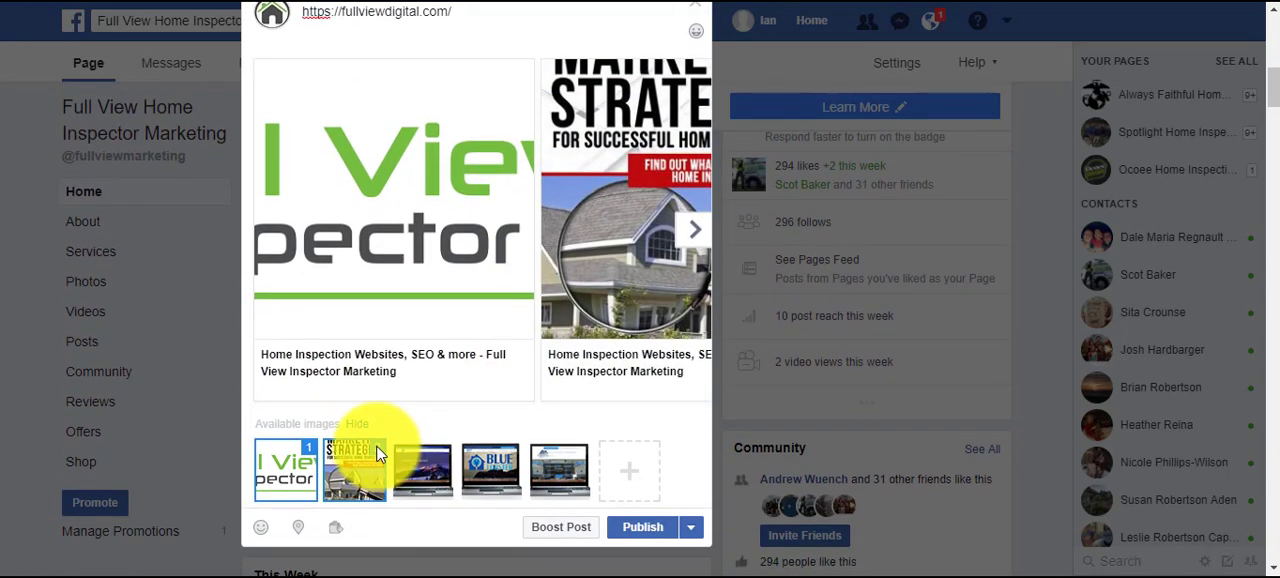
{"action": "left_click", "coordinate": [378, 453]}
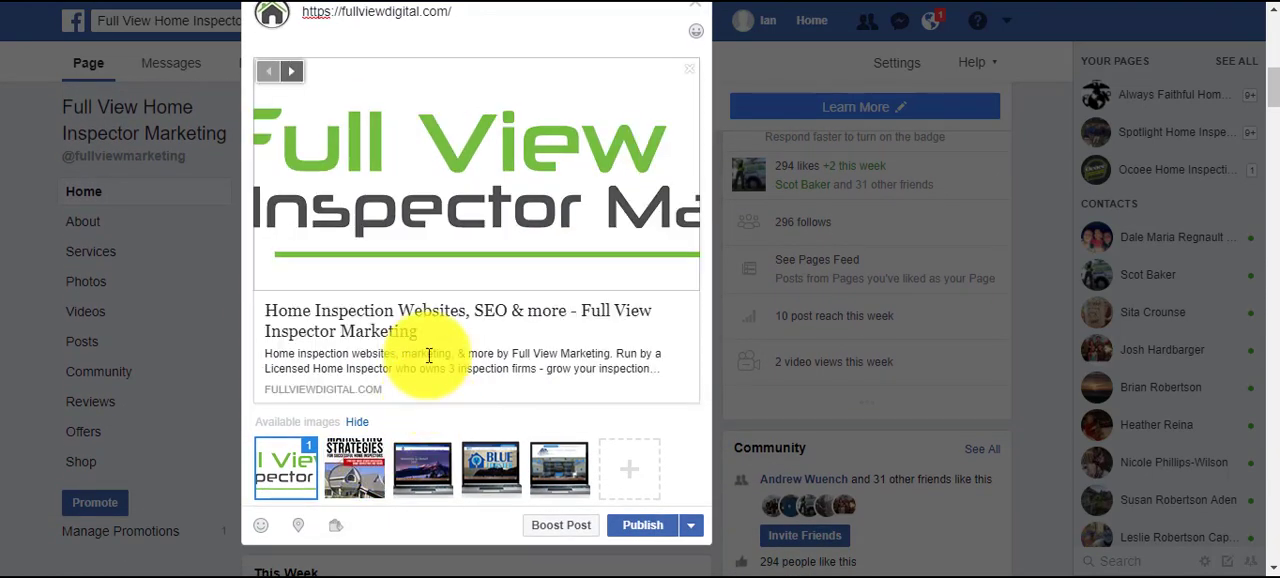
{"action": "scroll", "coordinate": [604, 313], "scroll_direction": "up", "scroll_amount": 3}
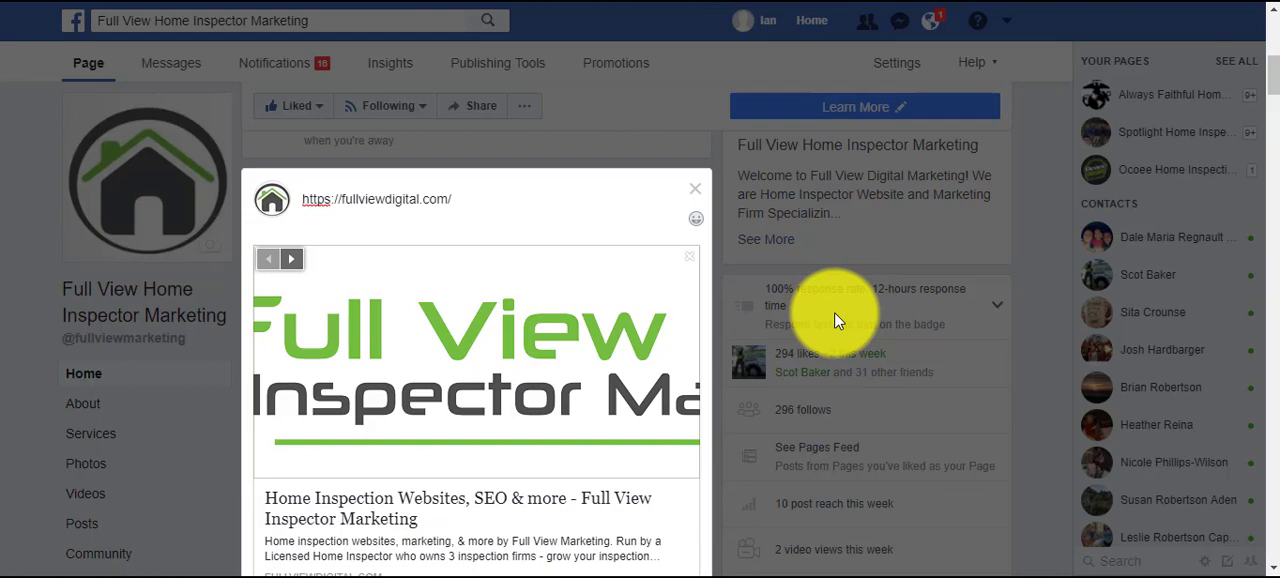
Insert "Agents, looking for a thorough home inspector with experience and same day reports?" ahead of the link in the post.
{"action": "type", "text": "Agents"}
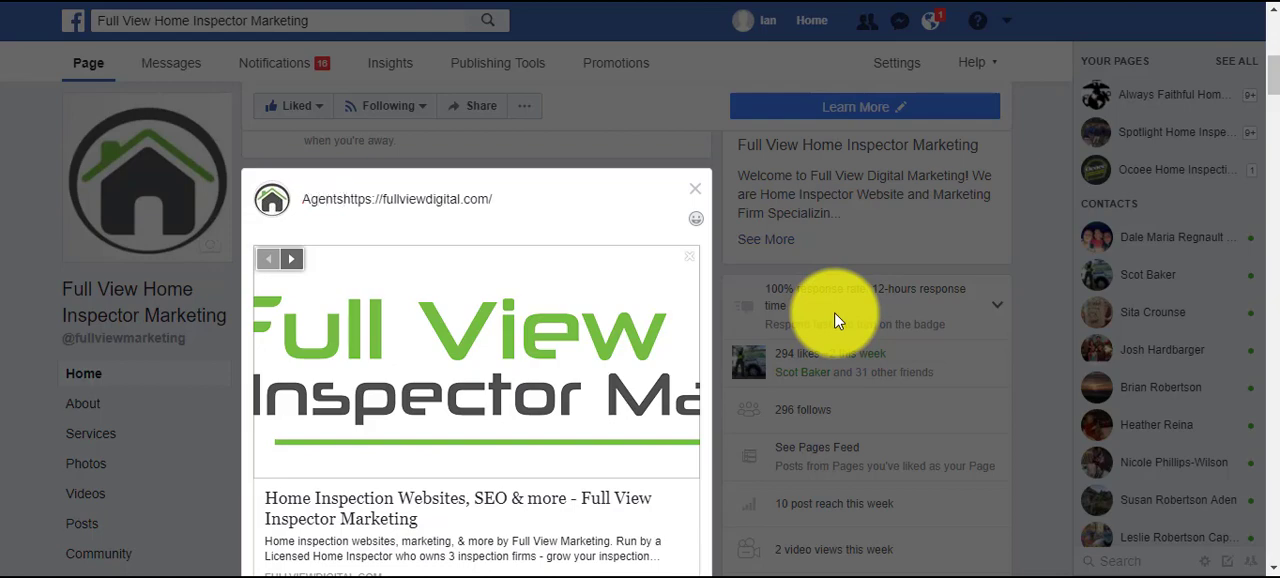
{"action": "type", "text": ", "}
{"action": "type", "text": "looking for a "}
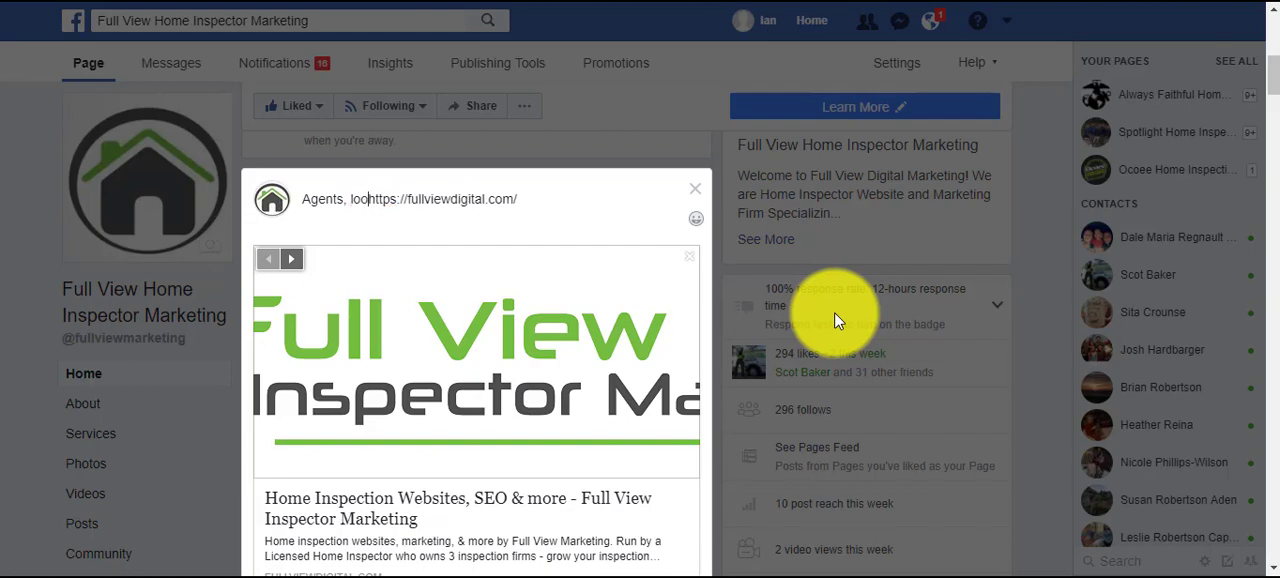
{"action": "type", "text": "thorough home ins"}
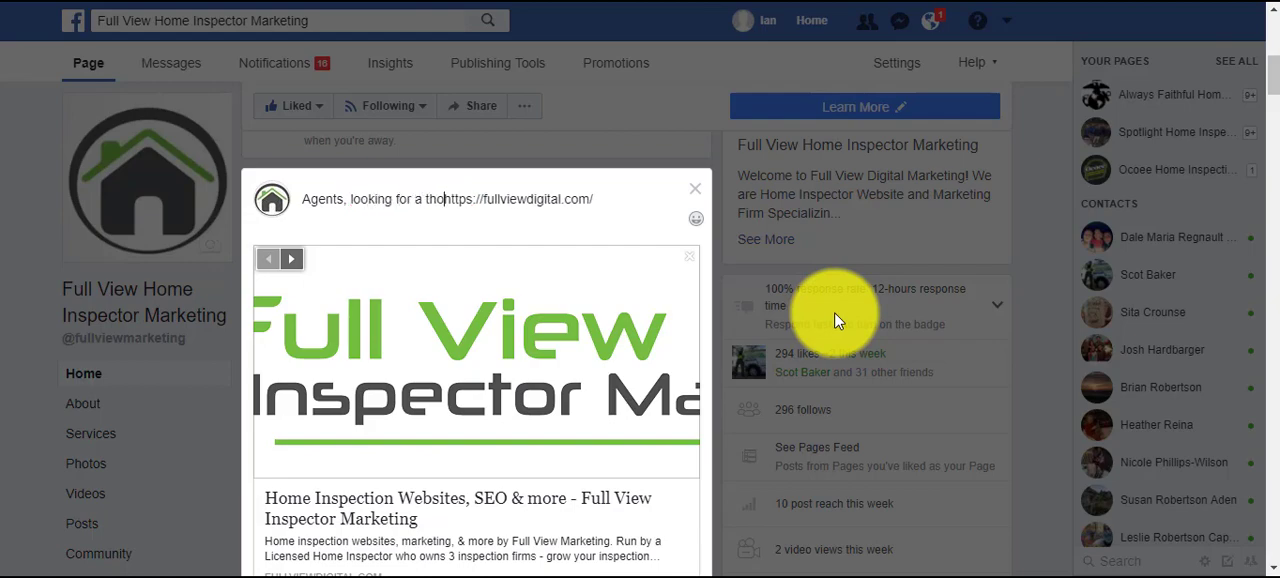
{"action": "type", "text": "pector "}
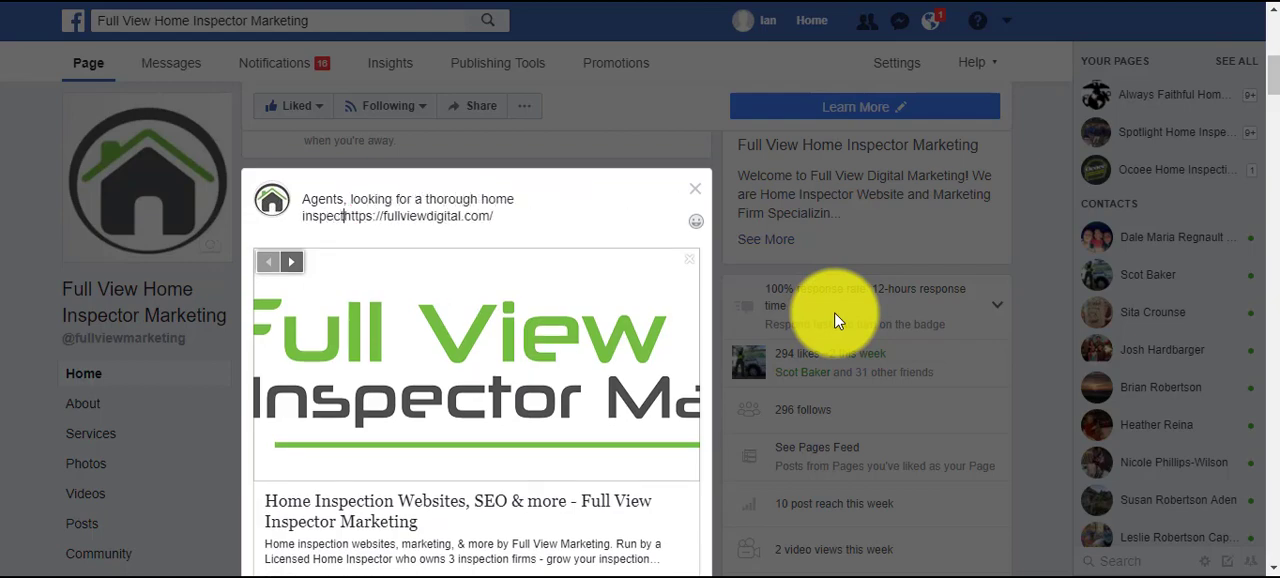
{"action": "type", "text": "with expe"}
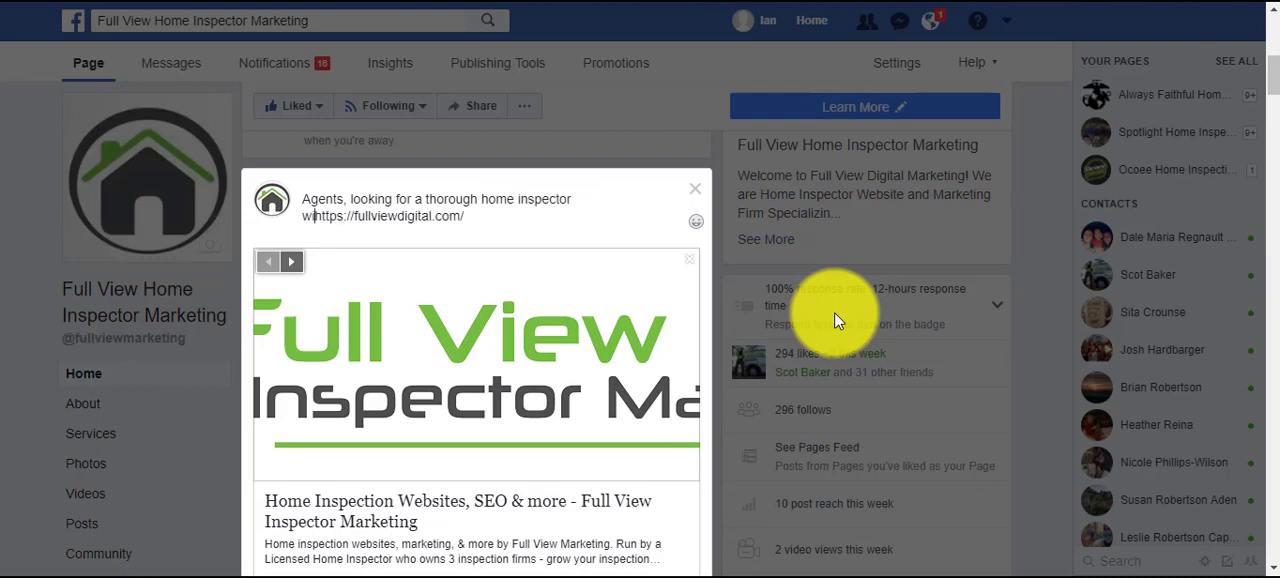
{"action": "type", "text": "rience"}
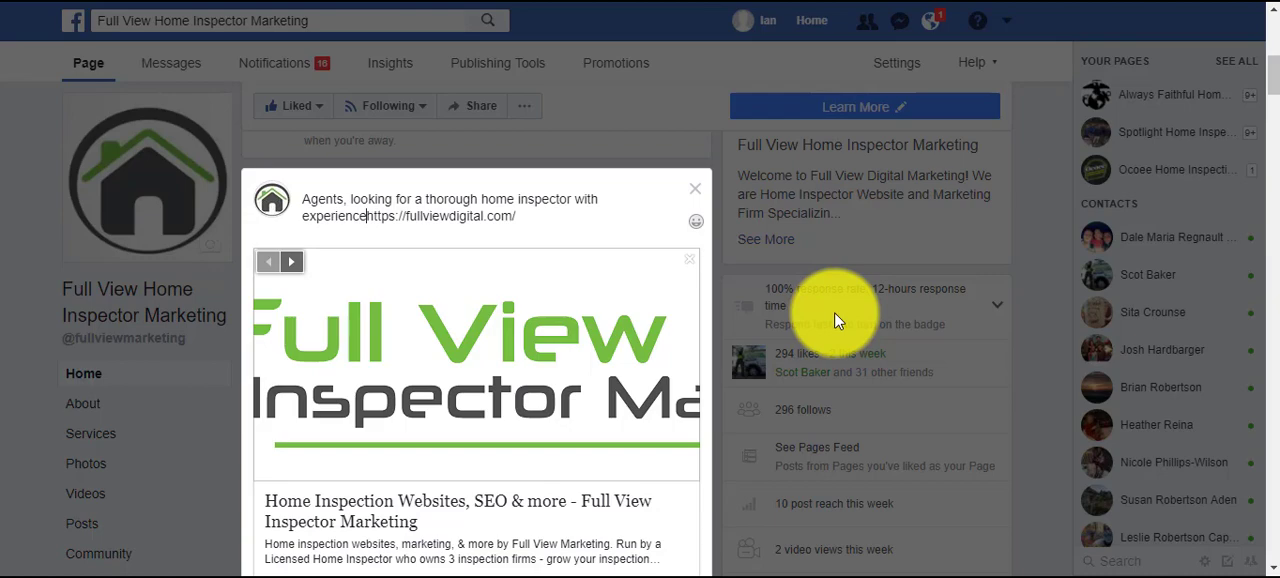
{"action": "type", "text": " and same "}
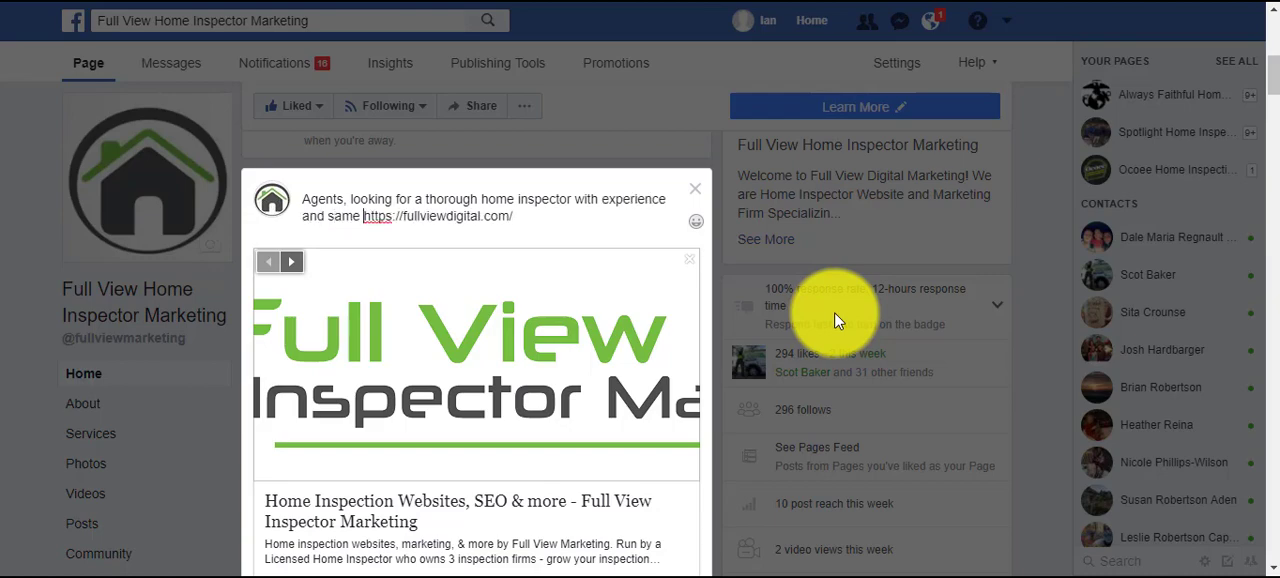
{"action": "type", "text": "day reports?"}
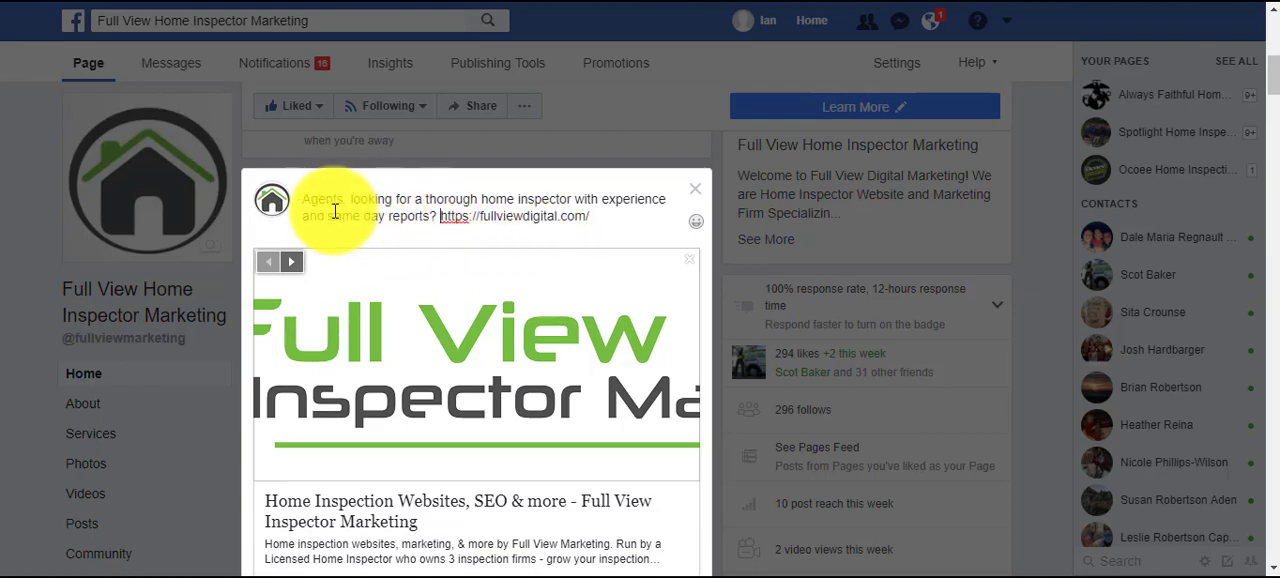
Start boosting the drafted real estate agent post and review the available audience options.
{"action": "left_click_drag", "start_coordinate": [327, 216], "coordinate": [433, 214]}
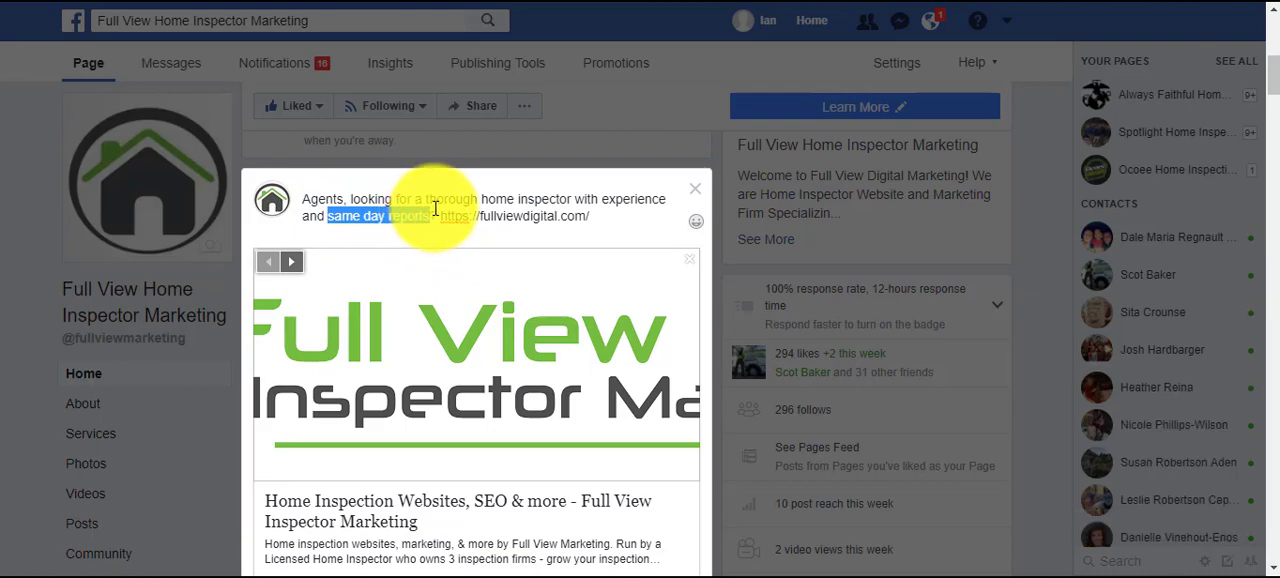
{"action": "scroll", "coordinate": [590, 268], "scroll_direction": "down", "scroll_amount": 2}
{"action": "scroll", "coordinate": [595, 300], "scroll_direction": "up", "scroll_amount": 1}
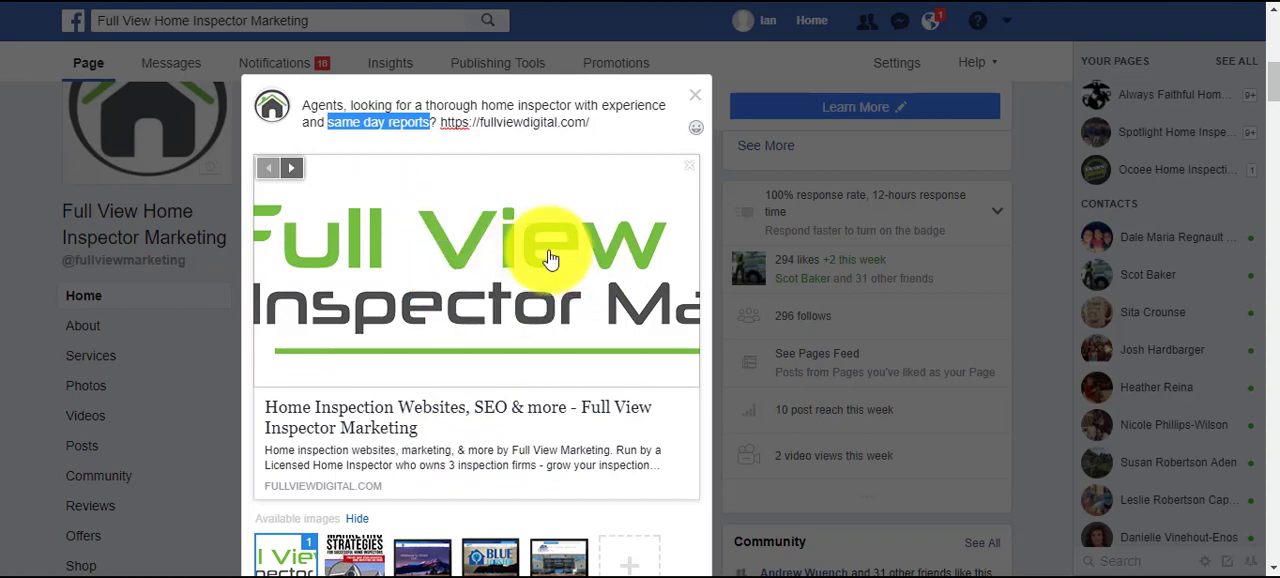
{"action": "scroll", "coordinate": [549, 261], "scroll_direction": "down", "scroll_amount": 3}
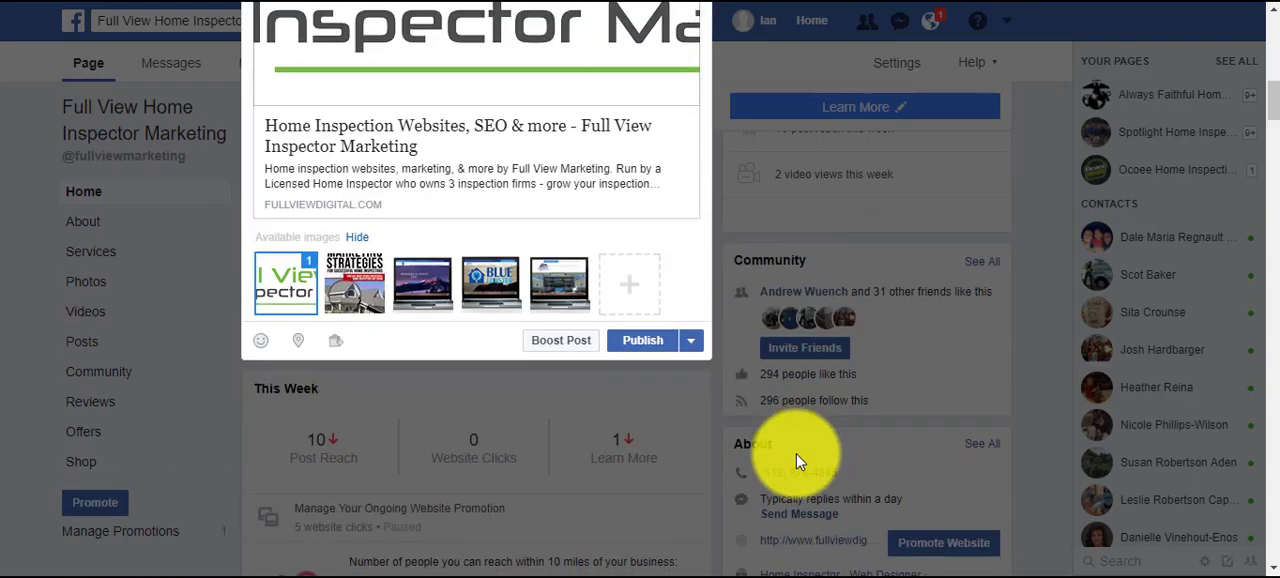
{"action": "left_click", "coordinate": [558, 341]}
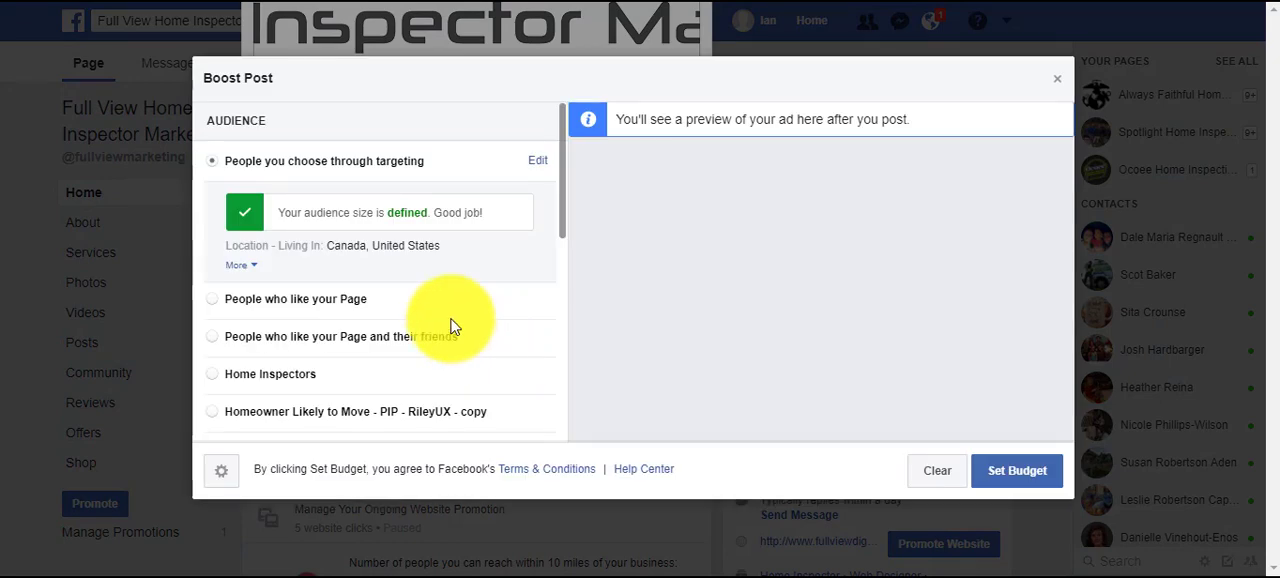
{"action": "double_click", "coordinate": [500, 117]}
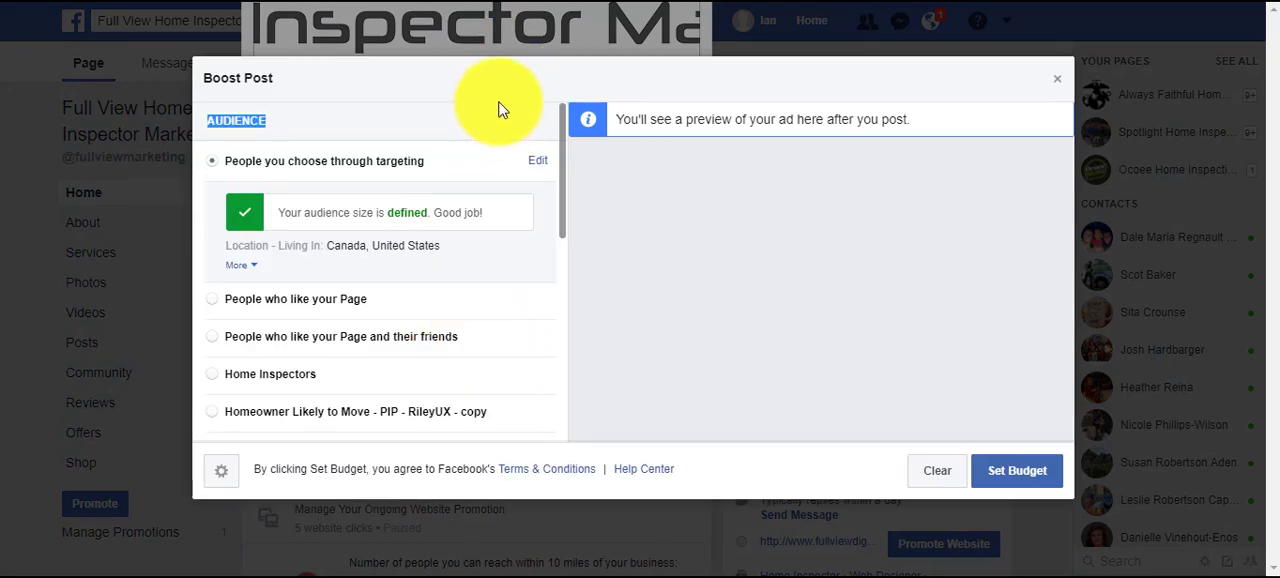
{"action": "left_click", "coordinate": [500, 117]}
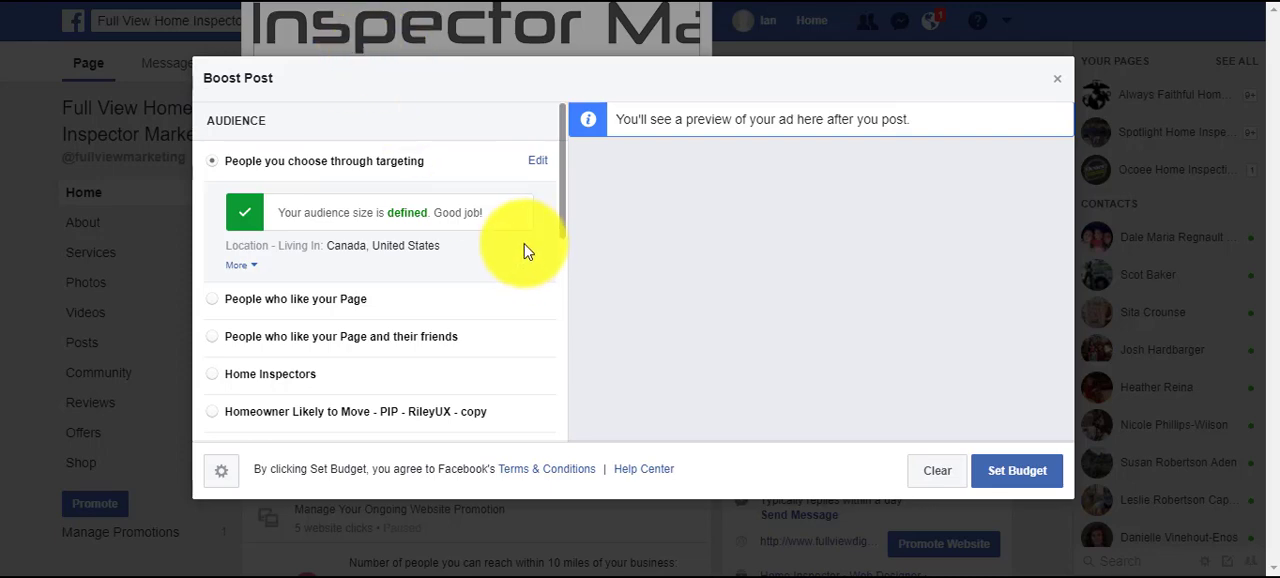
{"action": "scroll", "coordinate": [527, 263], "scroll_direction": "down", "scroll_amount": 1}
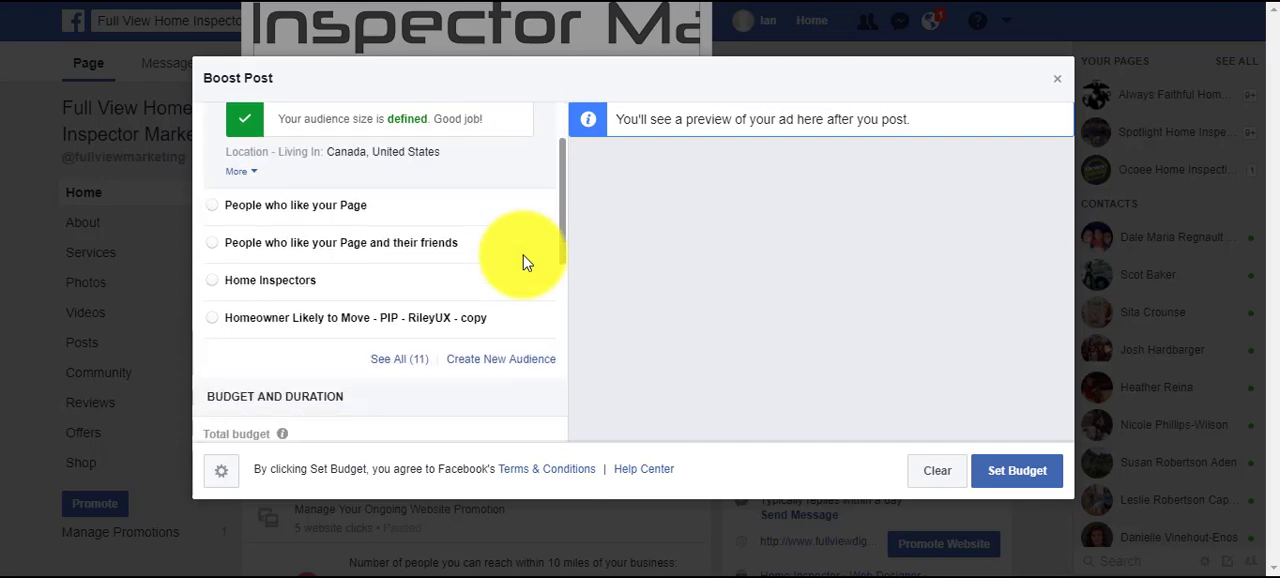
{"action": "scroll", "coordinate": [527, 260], "scroll_direction": "up", "scroll_amount": 1}
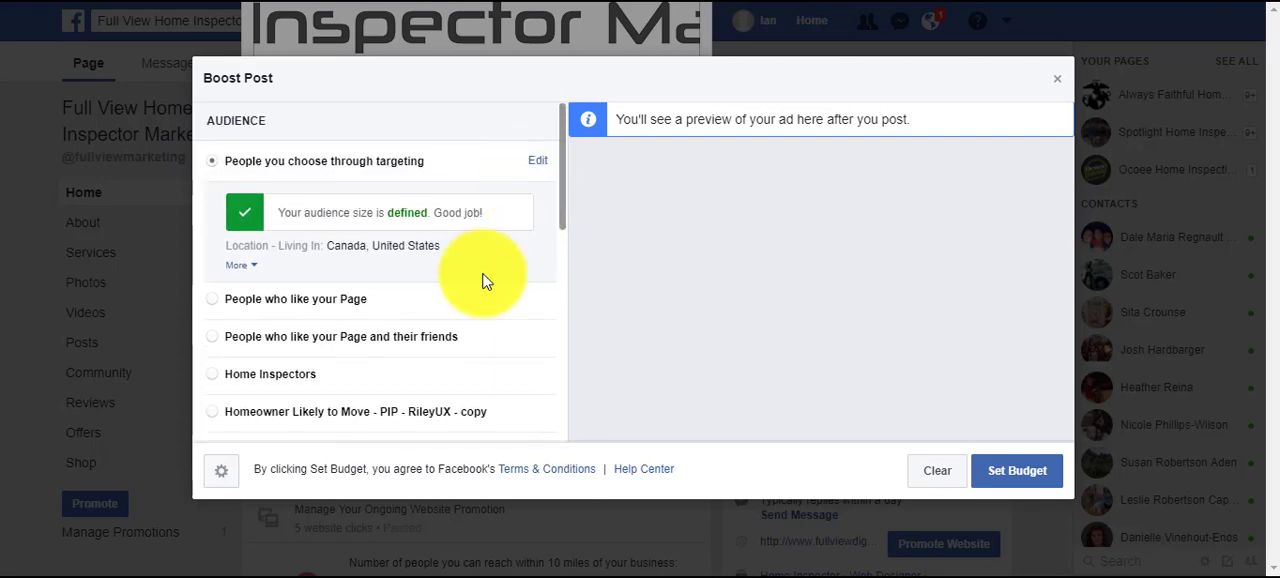
{"action": "scroll", "coordinate": [486, 277], "scroll_direction": "down", "scroll_amount": 1}
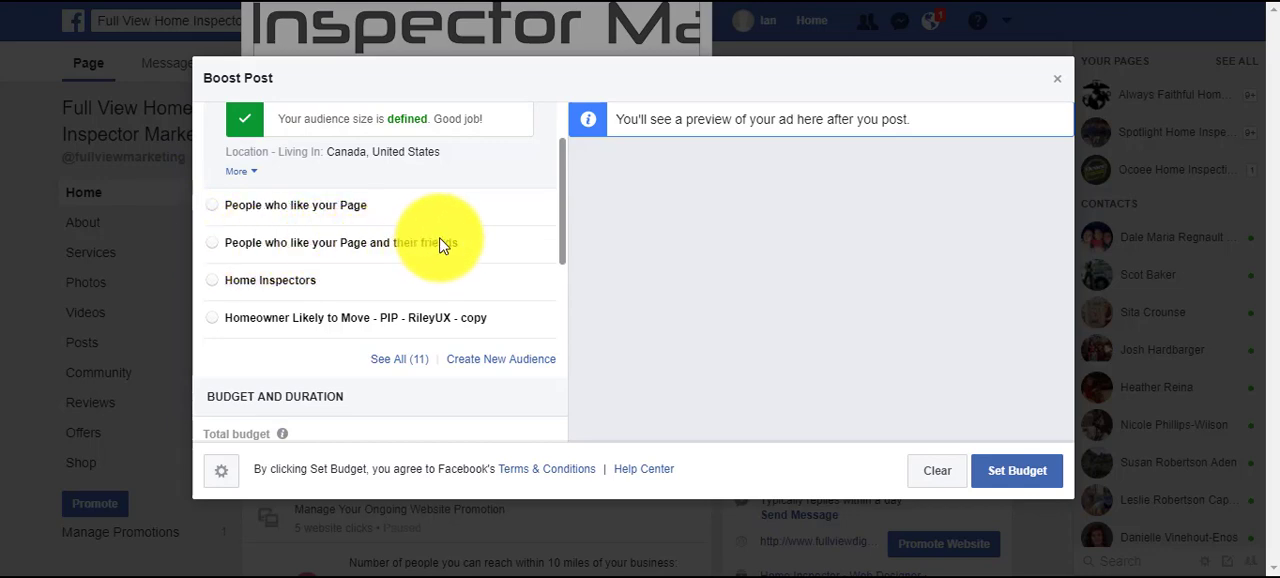
{"action": "scroll", "coordinate": [466, 266], "scroll_direction": "up", "scroll_amount": 1}
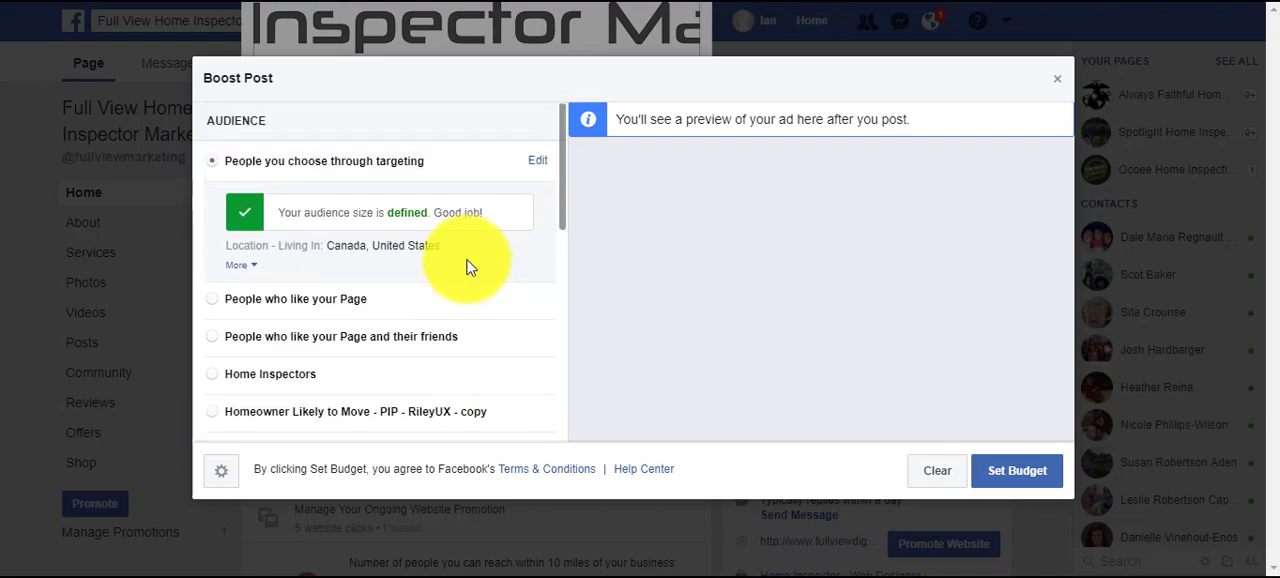
Edit the targeted audience and replace the United States and Canada locations with Columbus, Ohio.
{"action": "left_click", "coordinate": [532, 161]}
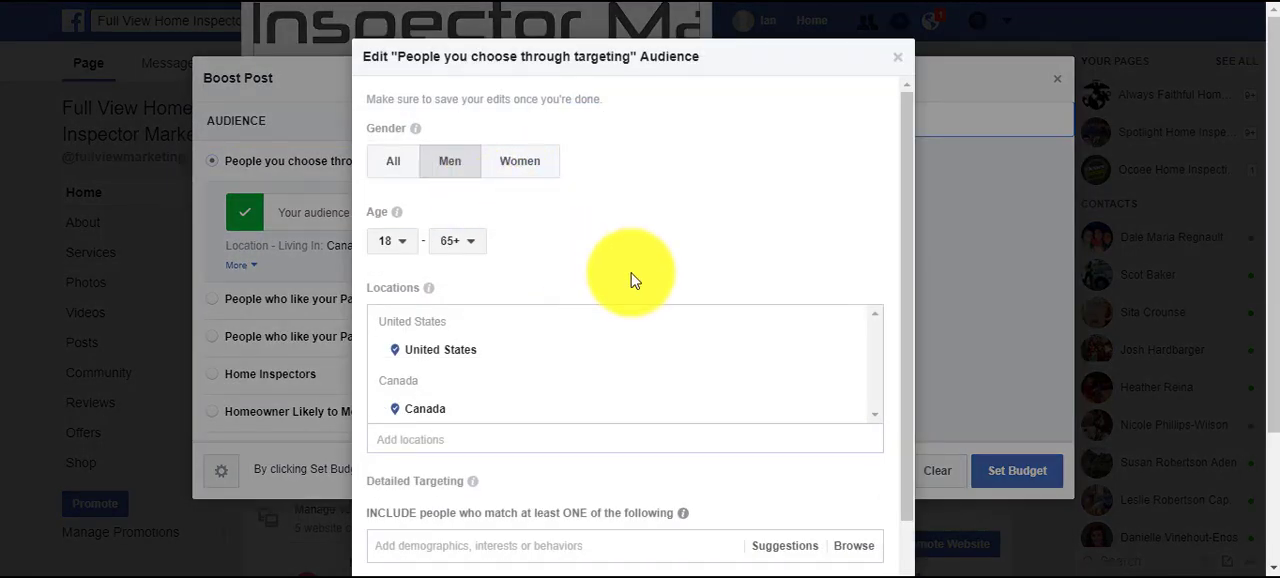
{"action": "scroll", "coordinate": [823, 300], "scroll_direction": "down", "scroll_amount": 1}
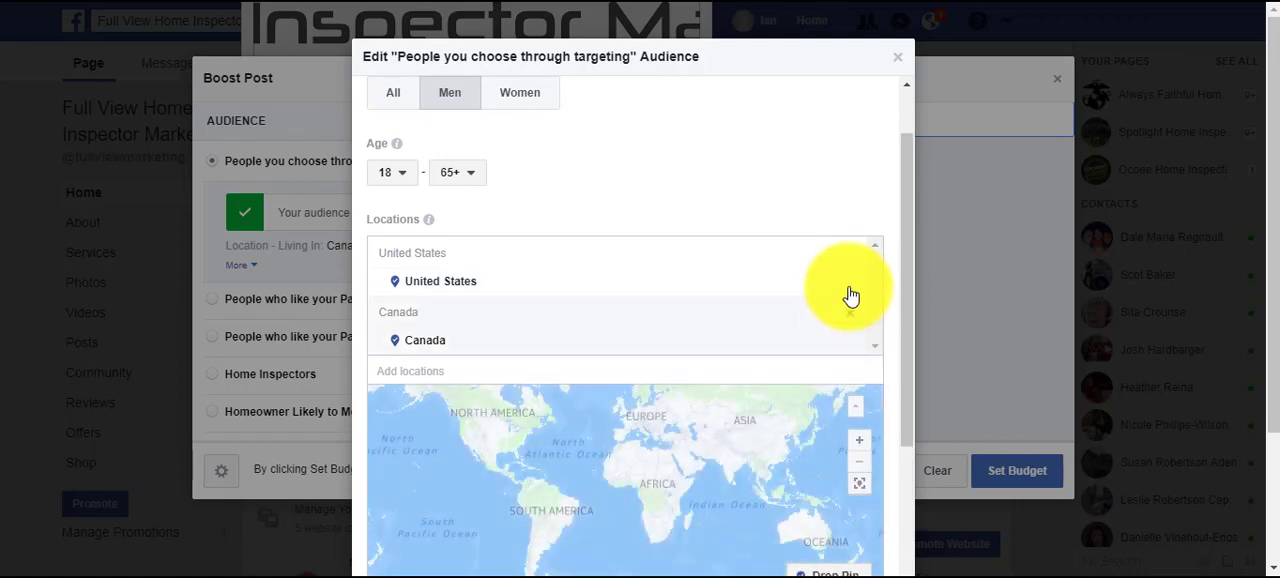
{"action": "left_click", "coordinate": [849, 285]}
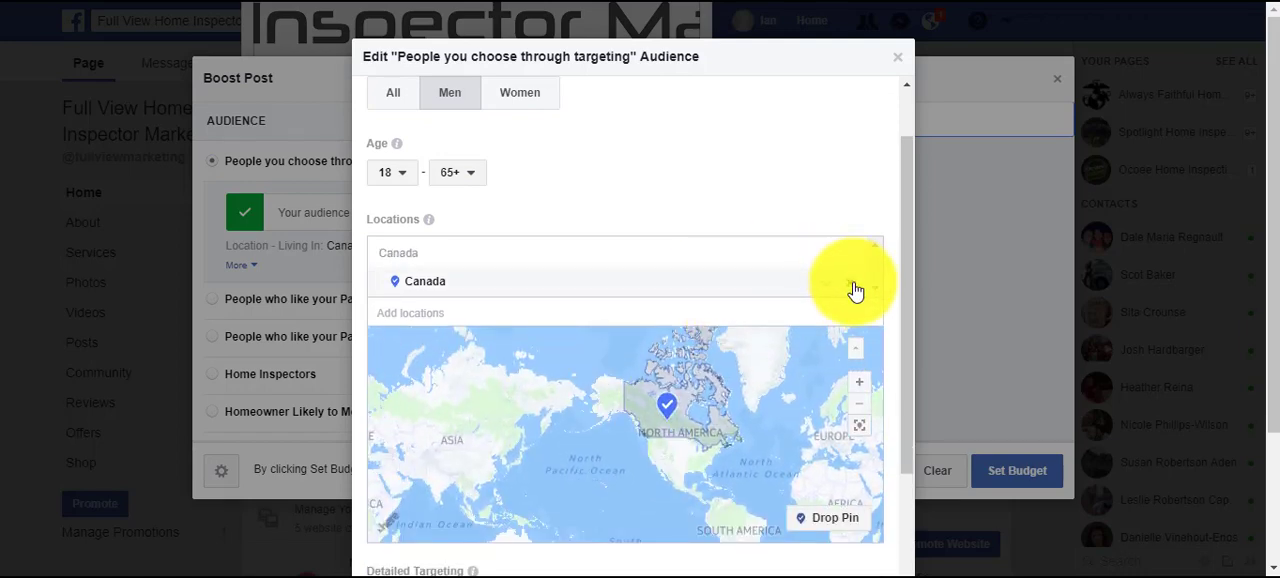
{"action": "left_click", "coordinate": [855, 288]}
{"action": "left_click", "coordinate": [484, 245]}
{"action": "type", "text": "c"}
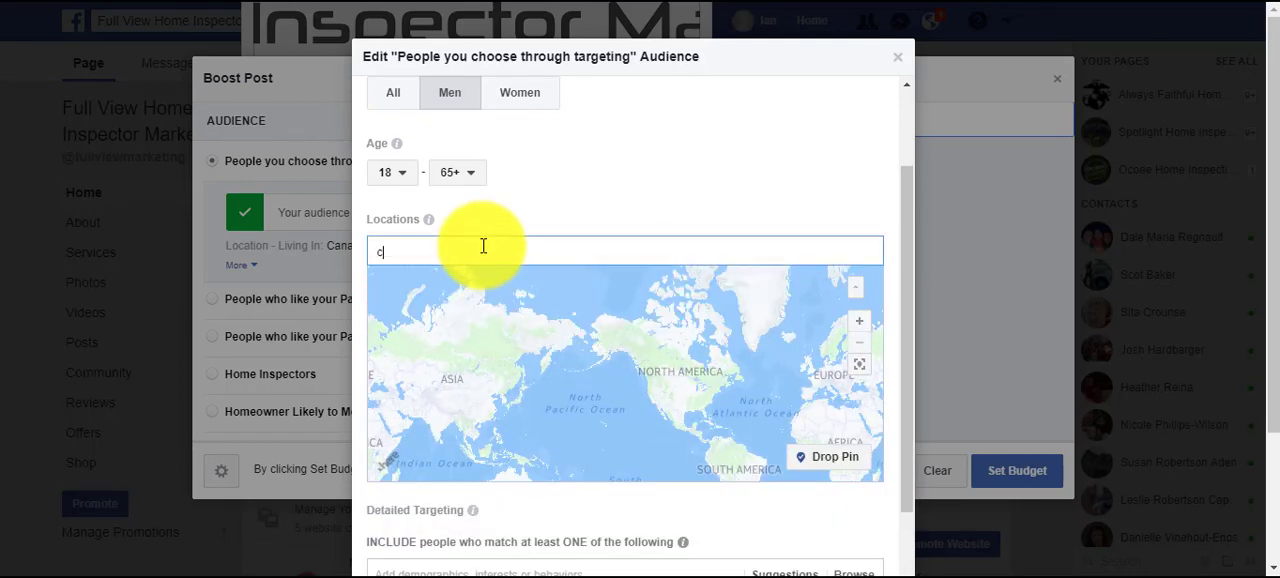
{"action": "type", "text": "olumbus"}
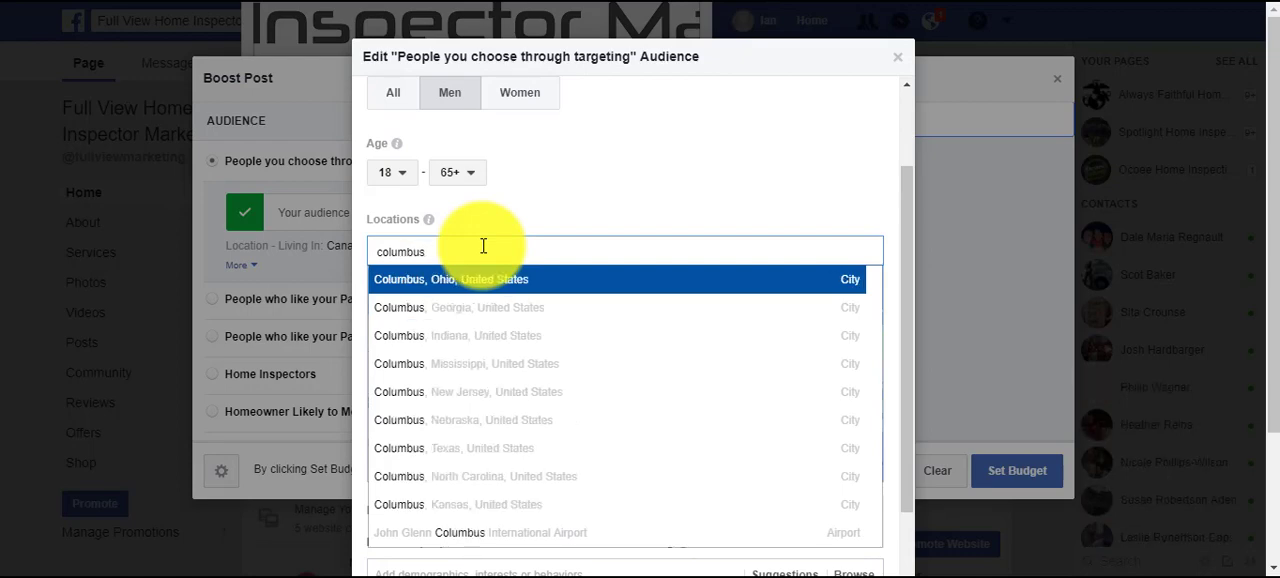
{"action": "left_click", "coordinate": [486, 284]}
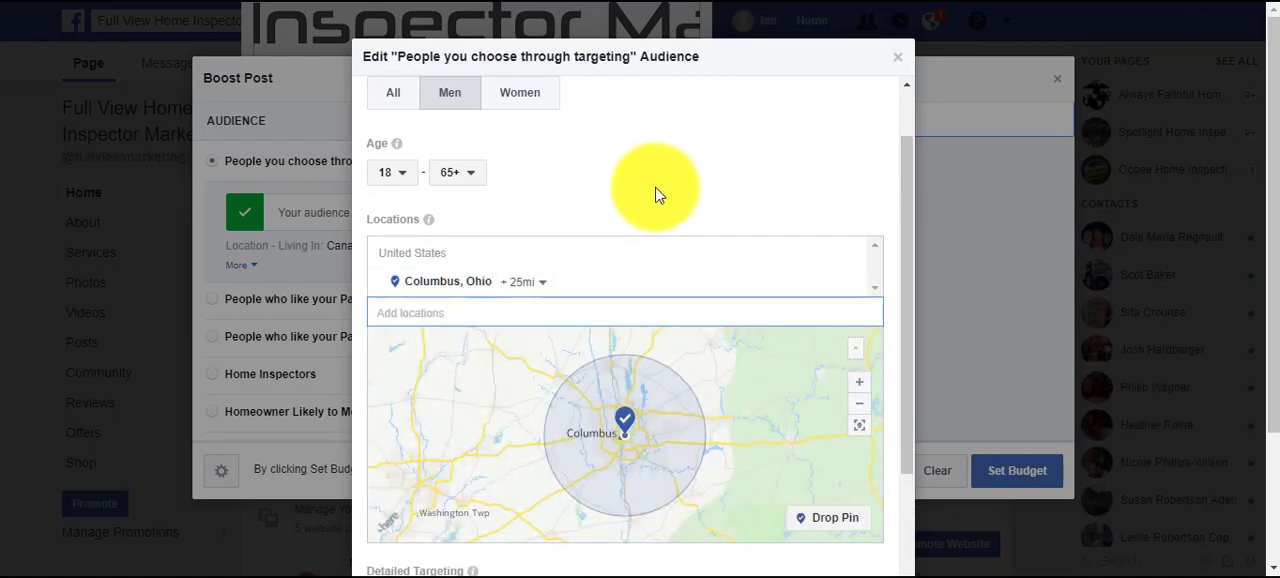
Set the radius around Columbus, Ohio to 50 miles.
{"action": "left_click", "coordinate": [540, 283]}
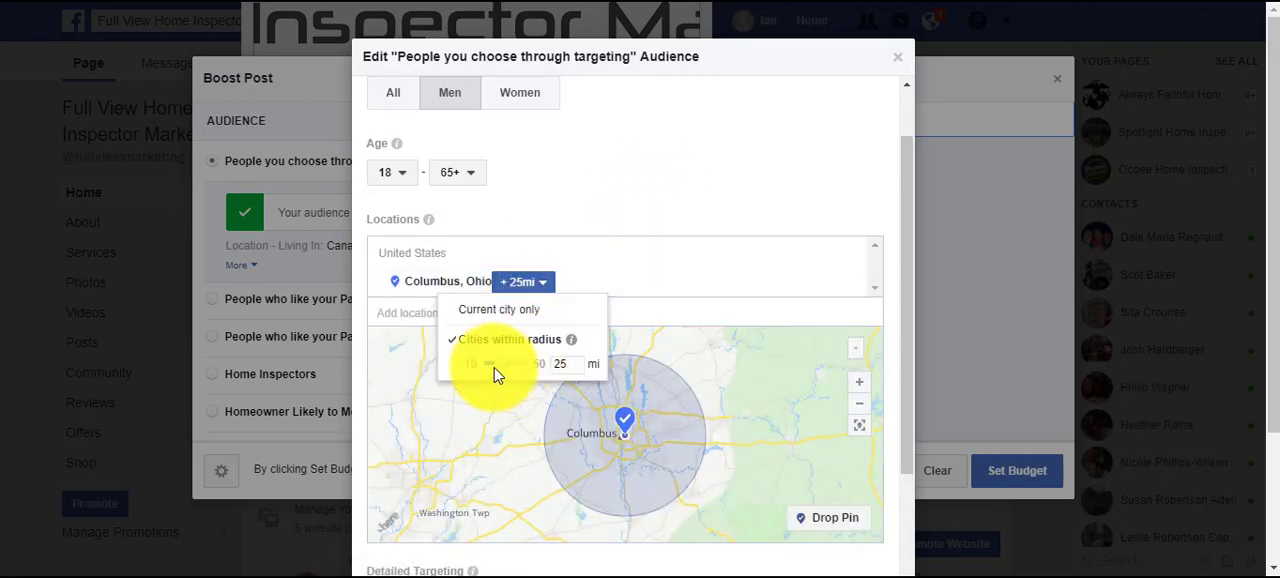
{"action": "left_click_drag", "start_coordinate": [496, 373], "coordinate": [563, 359]}
{"action": "left_click", "coordinate": [755, 298]}
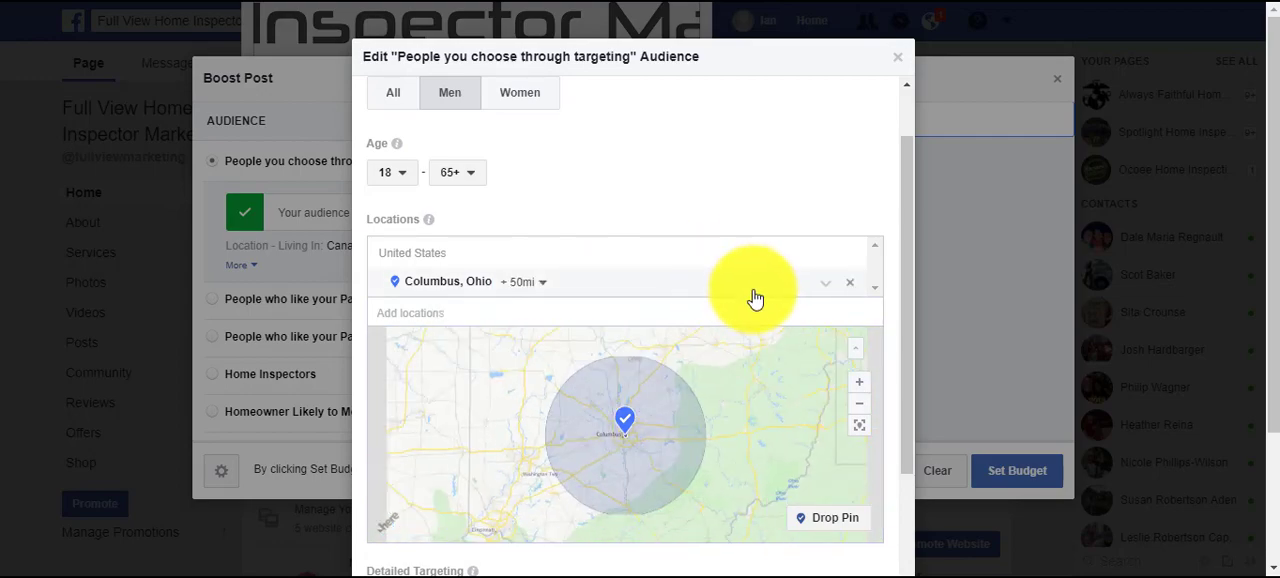
Add the interests "Real estate" and "Real estate broker" to the audience's detailed targeting.
{"action": "scroll", "coordinate": [666, 381], "scroll_direction": "down", "scroll_amount": 3}
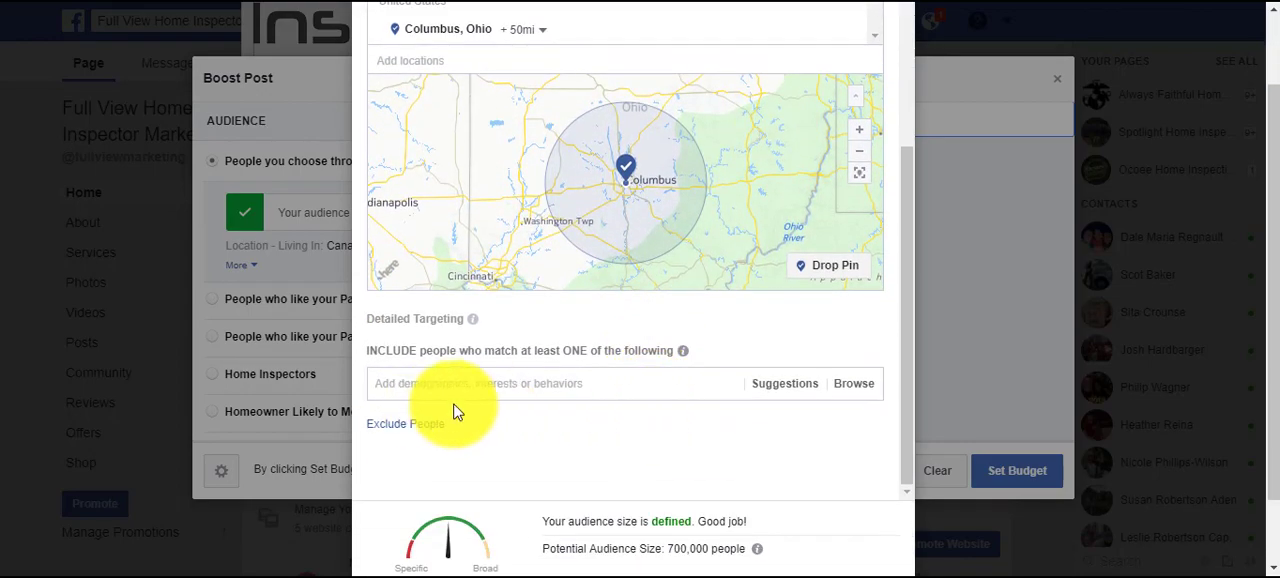
{"action": "left_click", "coordinate": [541, 390]}
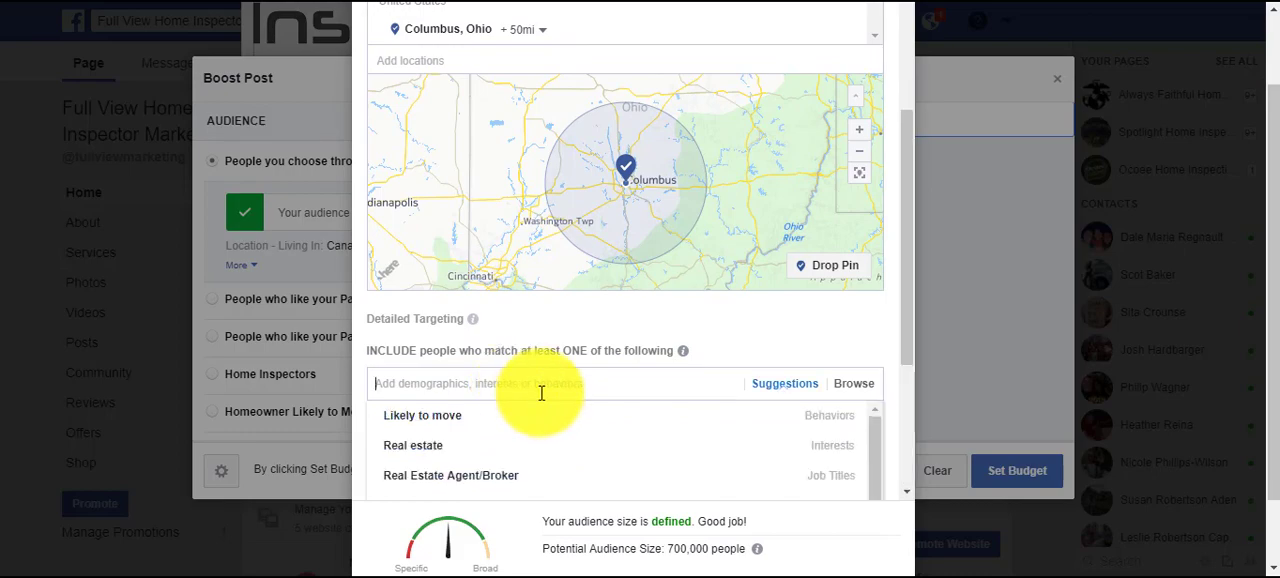
{"action": "scroll", "coordinate": [651, 428], "scroll_direction": "down", "scroll_amount": 2}
{"action": "scroll", "coordinate": [626, 426], "scroll_direction": "up", "scroll_amount": 2}
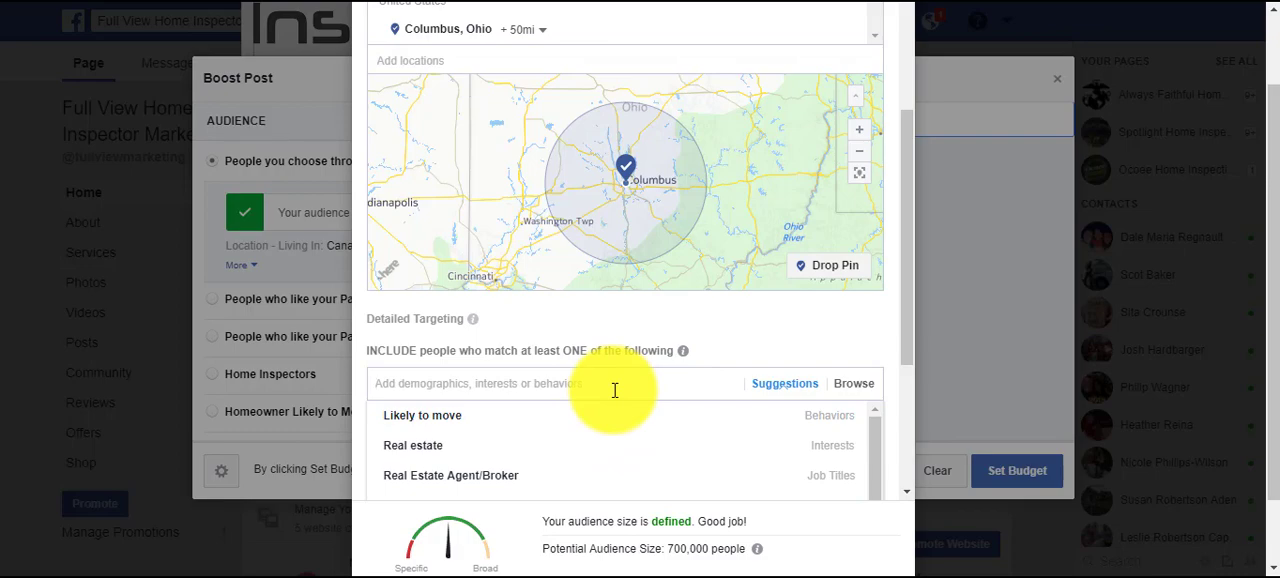
{"action": "left_click", "coordinate": [438, 449]}
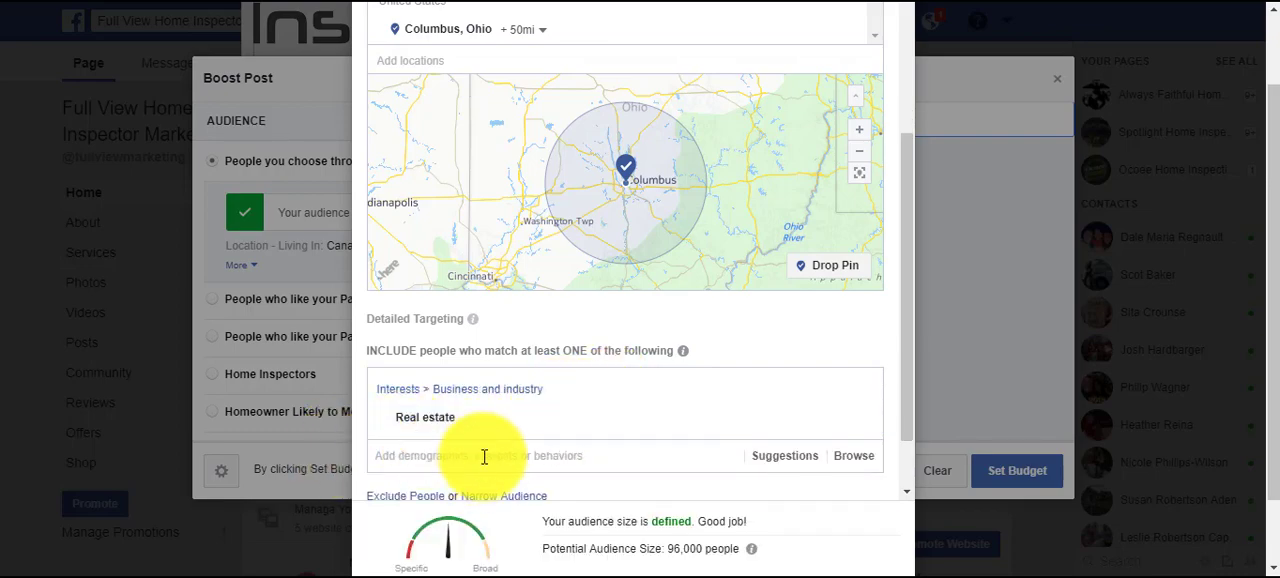
{"action": "scroll", "coordinate": [484, 457], "scroll_direction": "down", "scroll_amount": 2}
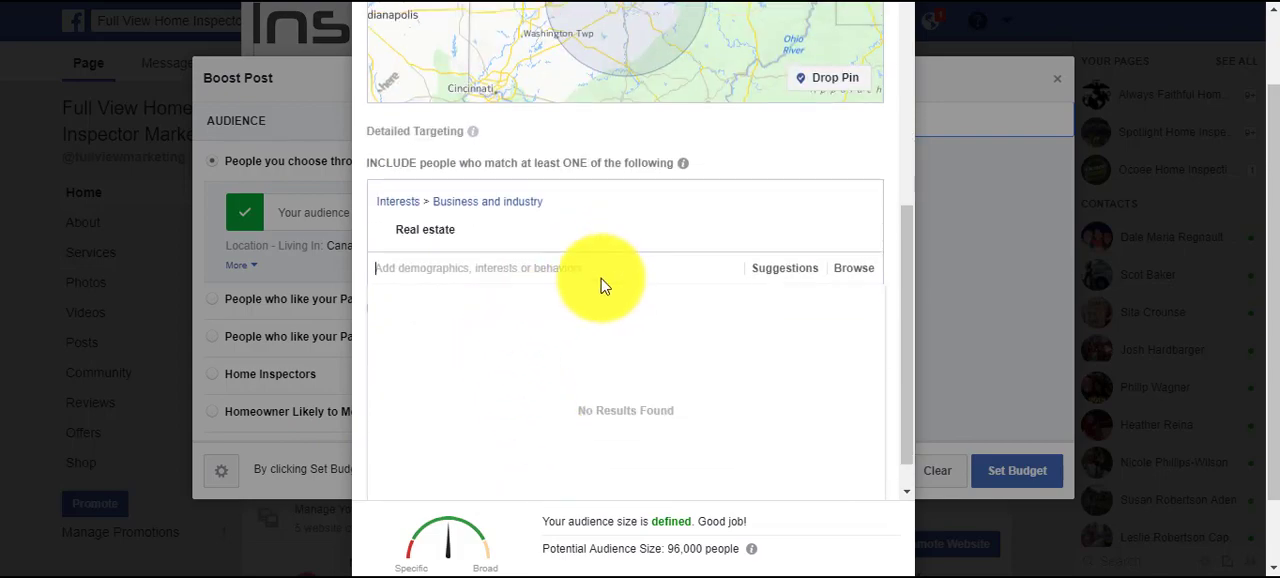
{"action": "type", "text": "real"}
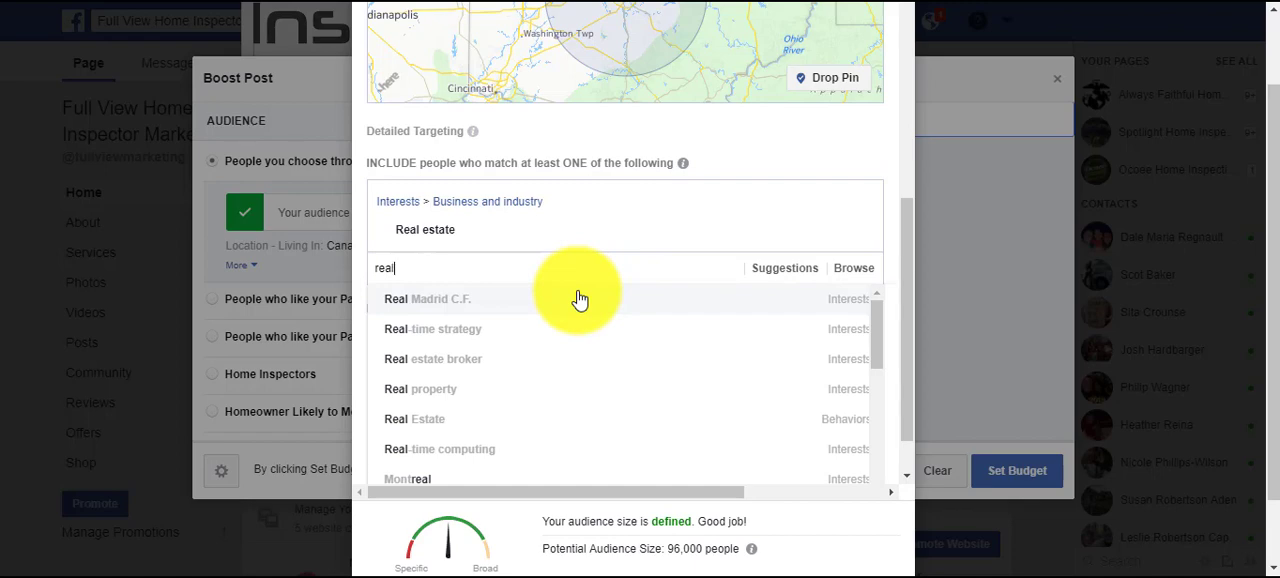
{"action": "type", "text": " estate"}
{"action": "left_click", "coordinate": [490, 375]}
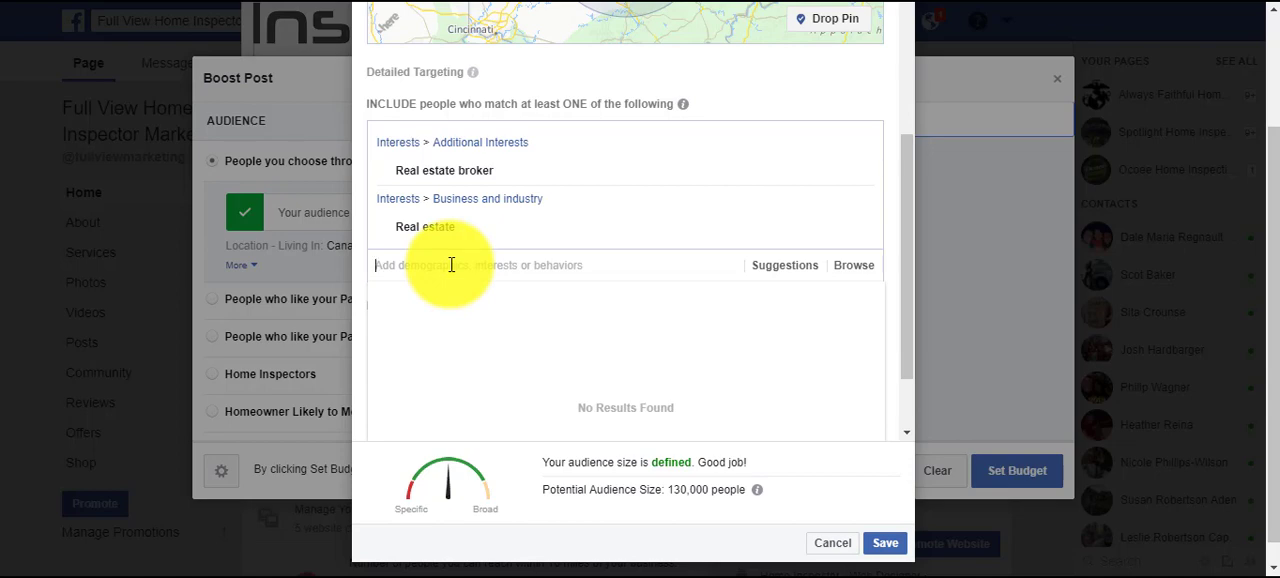
Add the interests Coldwell Banker and Keller Williams to the audience's detailed targeting.
{"action": "type", "text": "coldwel"}
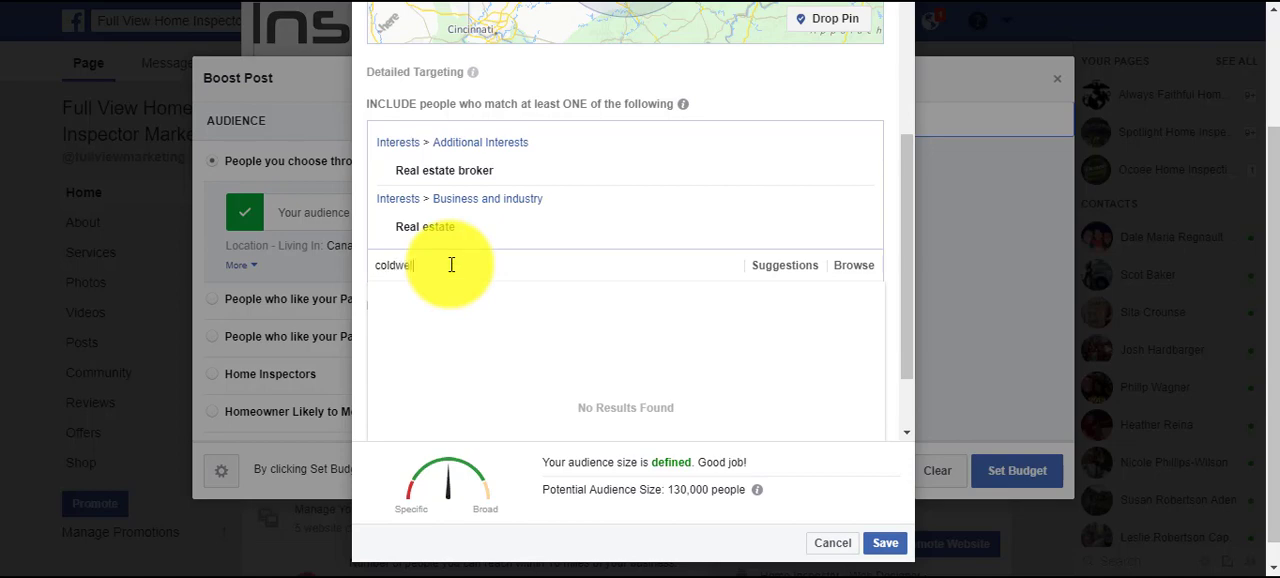
{"action": "type", "text": "l"}
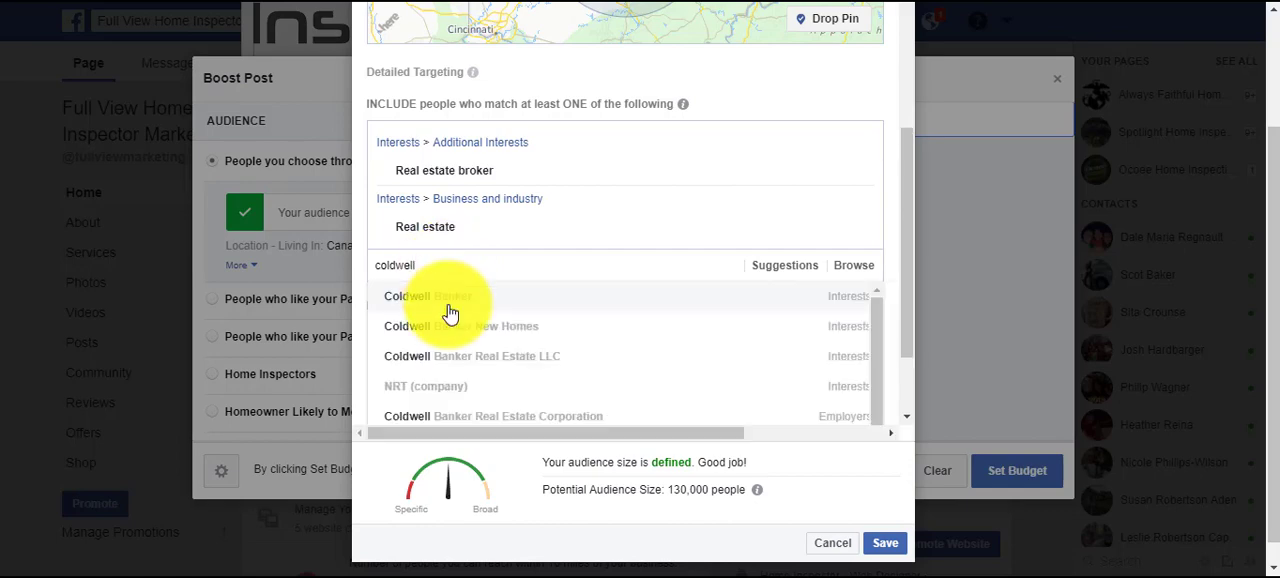
{"action": "left_click", "coordinate": [450, 313]}
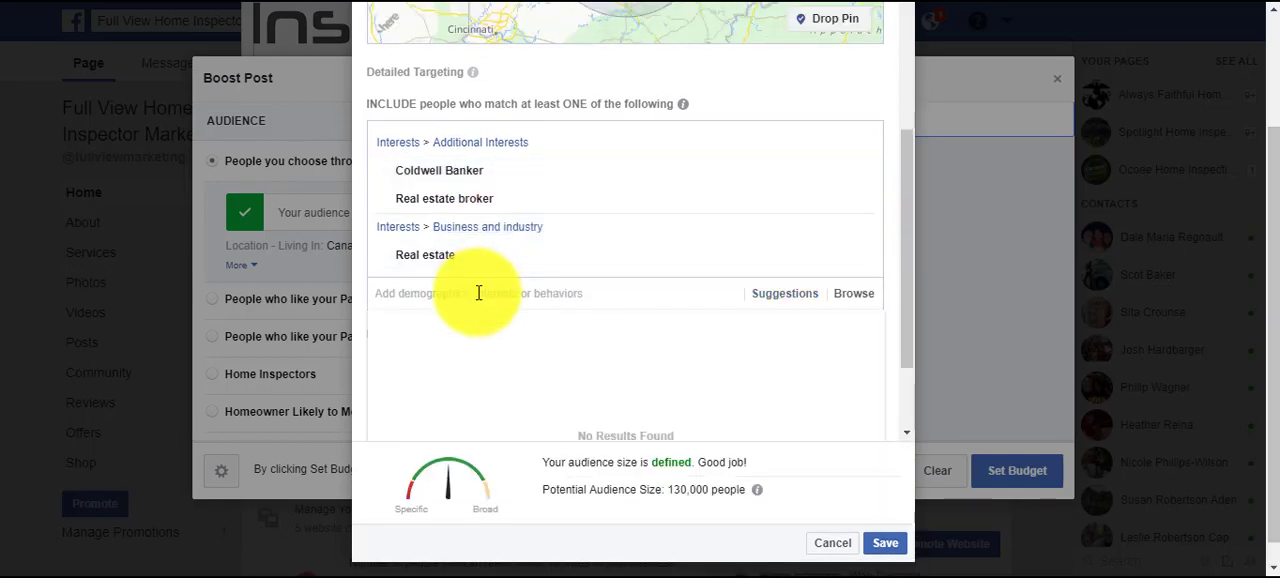
{"action": "type", "text": "keller"}
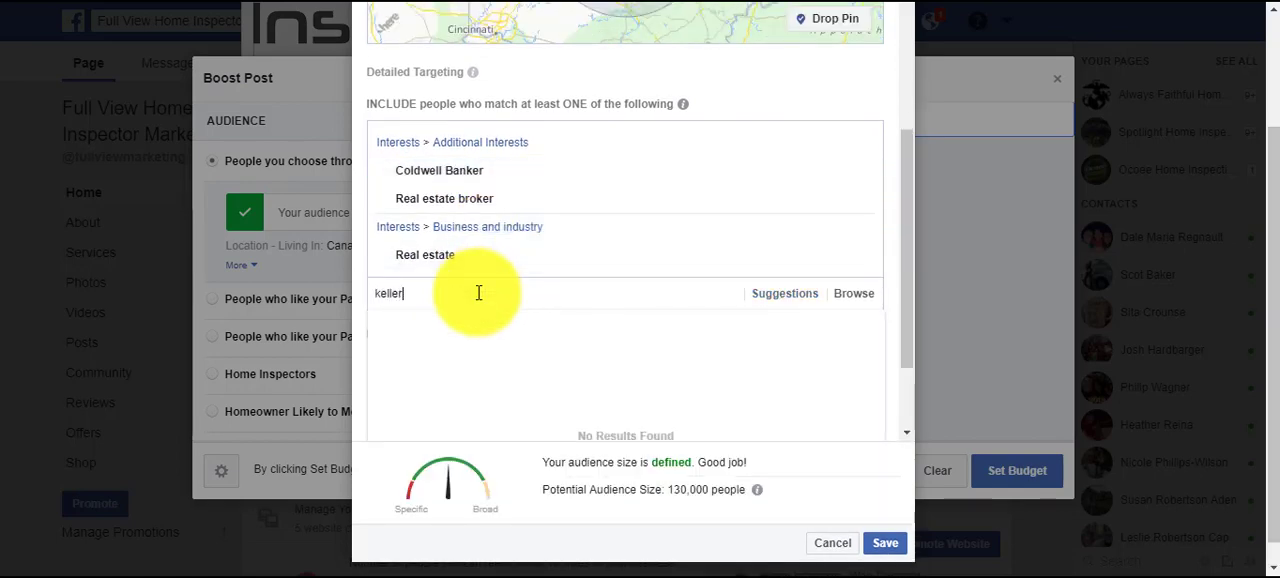
{"action": "left_click", "coordinate": [480, 356]}
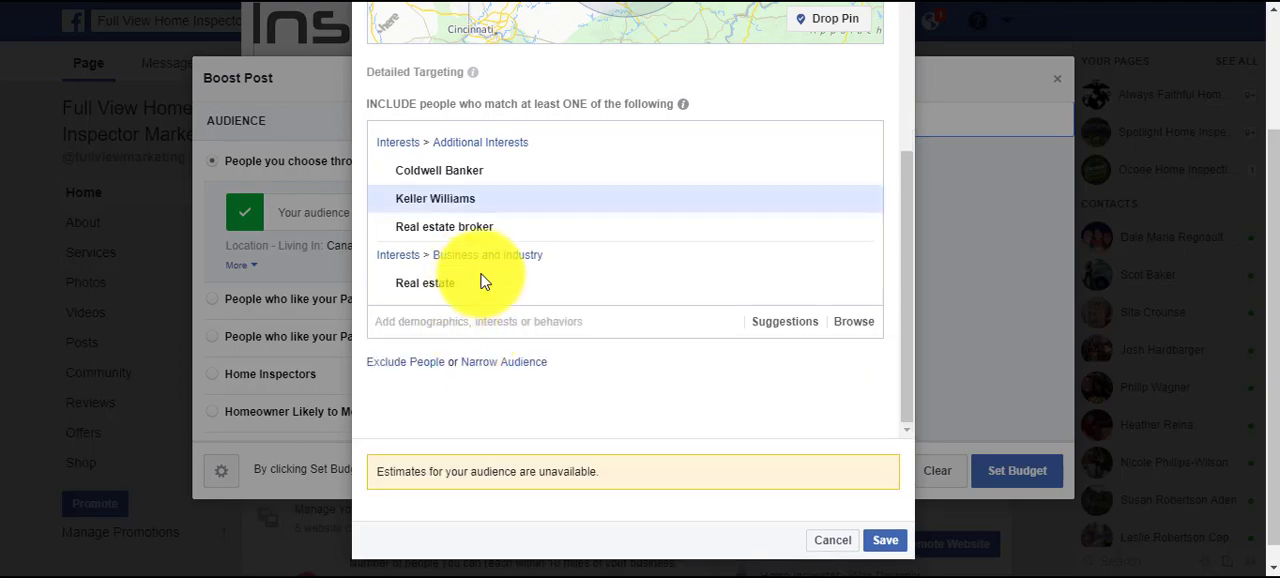
Review the audience's interests and location, and close the audience editor without saving the edits.
{"action": "scroll", "coordinate": [500, 230], "scroll_direction": "up", "scroll_amount": 2}
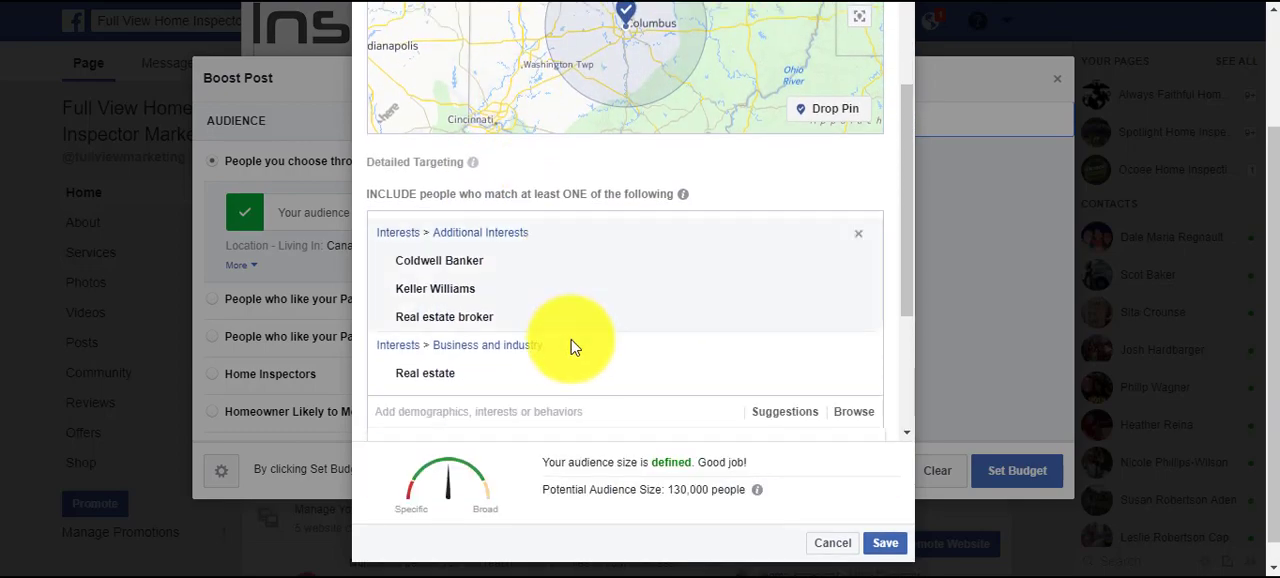
{"action": "scroll", "coordinate": [575, 347], "scroll_direction": "down", "scroll_amount": 1}
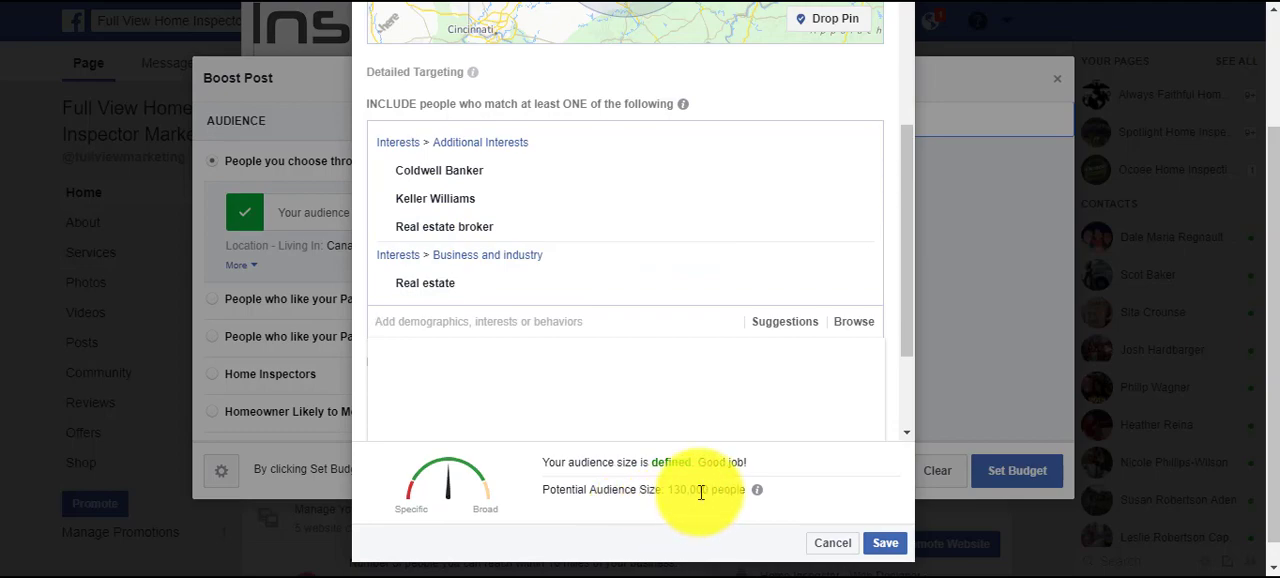
{"action": "scroll", "coordinate": [808, 243], "scroll_direction": "up", "scroll_amount": 3}
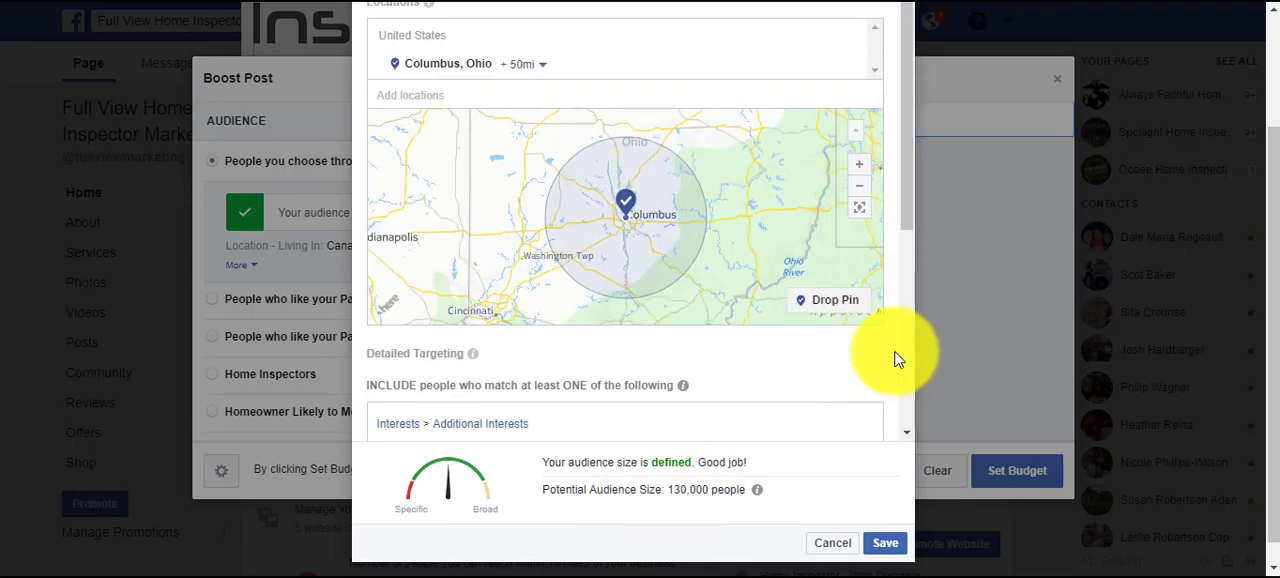
{"action": "scroll", "coordinate": [896, 352], "scroll_direction": "up", "scroll_amount": 3}
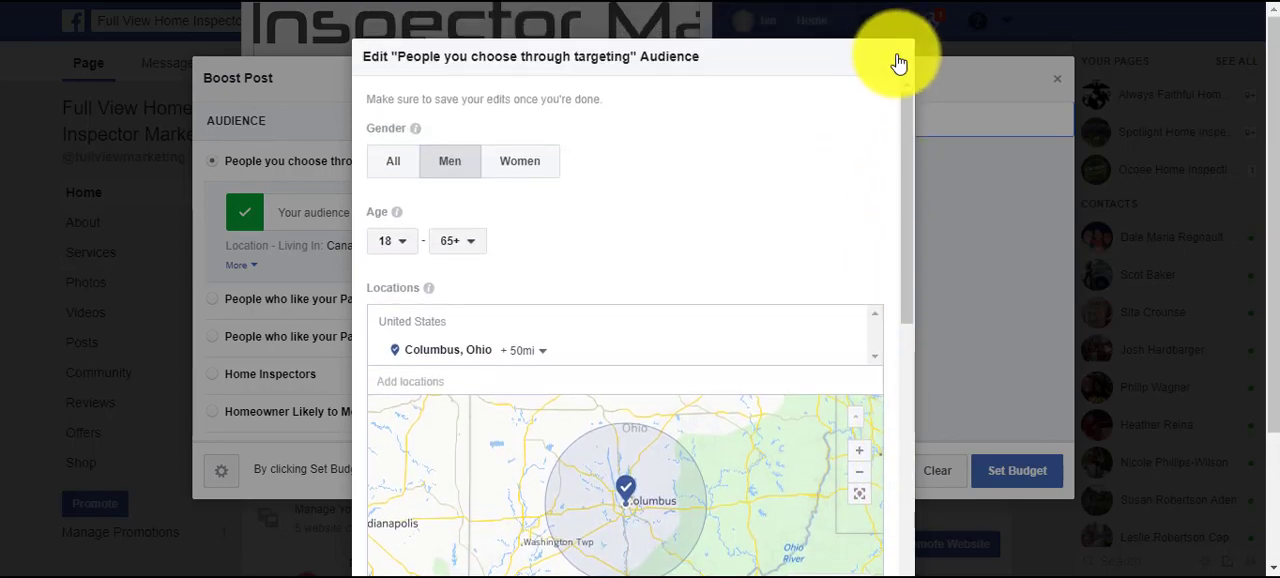
{"action": "left_click", "coordinate": [899, 63]}
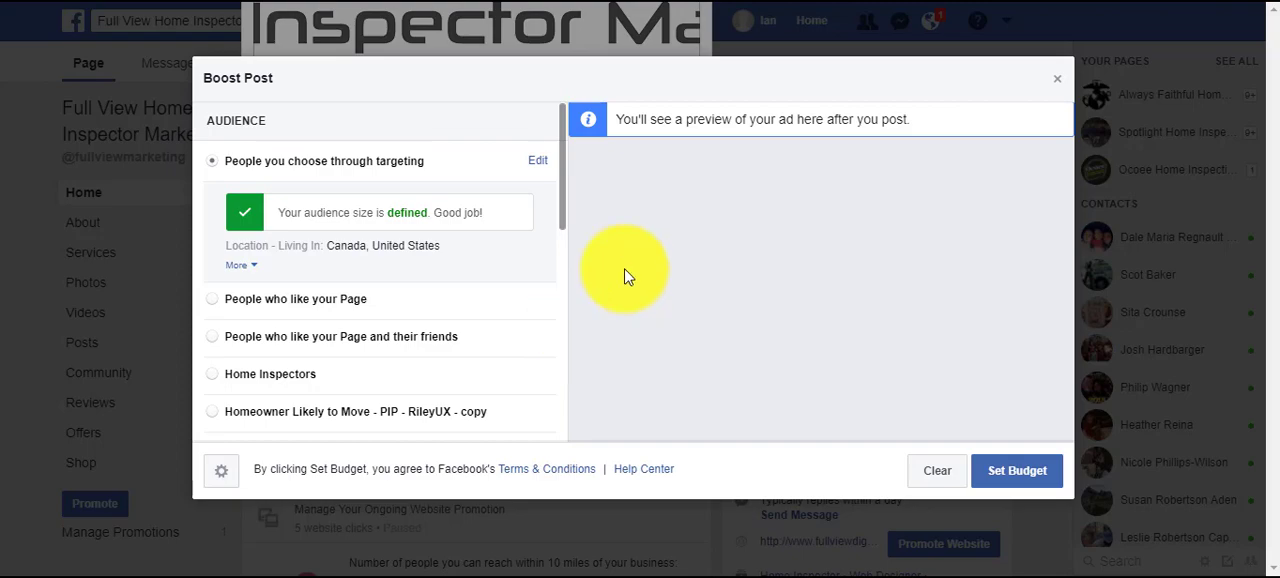
Set the boosted post's total budget to $35.00 USD.
{"action": "scroll", "coordinate": [429, 277], "scroll_direction": "down", "scroll_amount": 3}
{"action": "scroll", "coordinate": [480, 260], "scroll_direction": "up", "scroll_amount": 2}
{"action": "scroll", "coordinate": [486, 249], "scroll_direction": "up", "scroll_amount": 1}
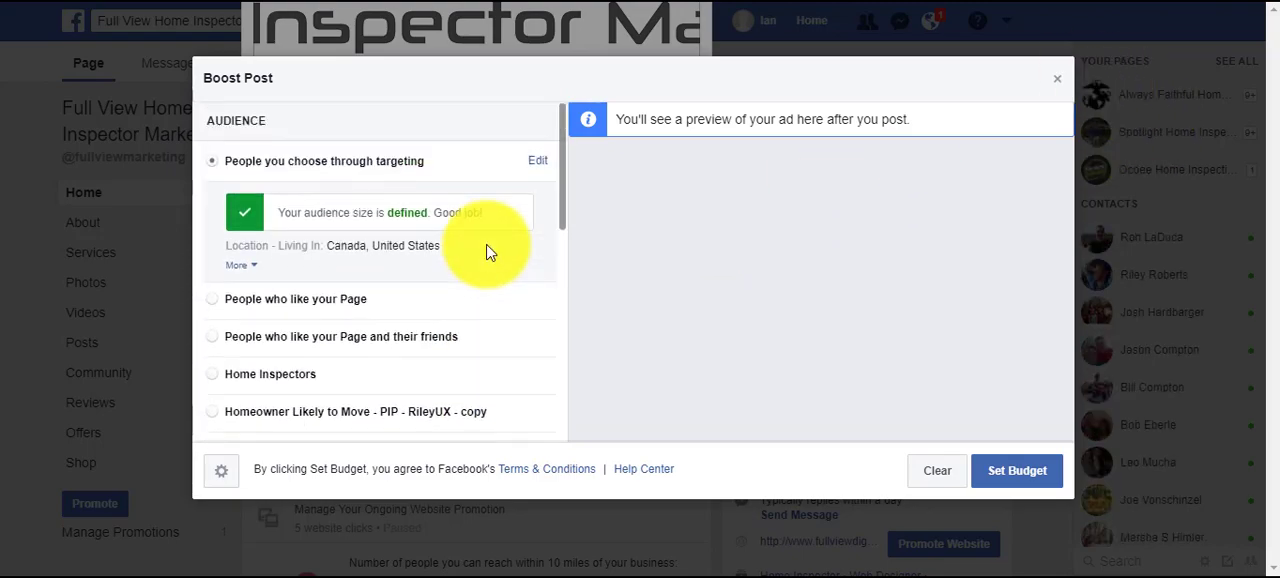
{"action": "scroll", "coordinate": [486, 255], "scroll_direction": "down", "scroll_amount": 4}
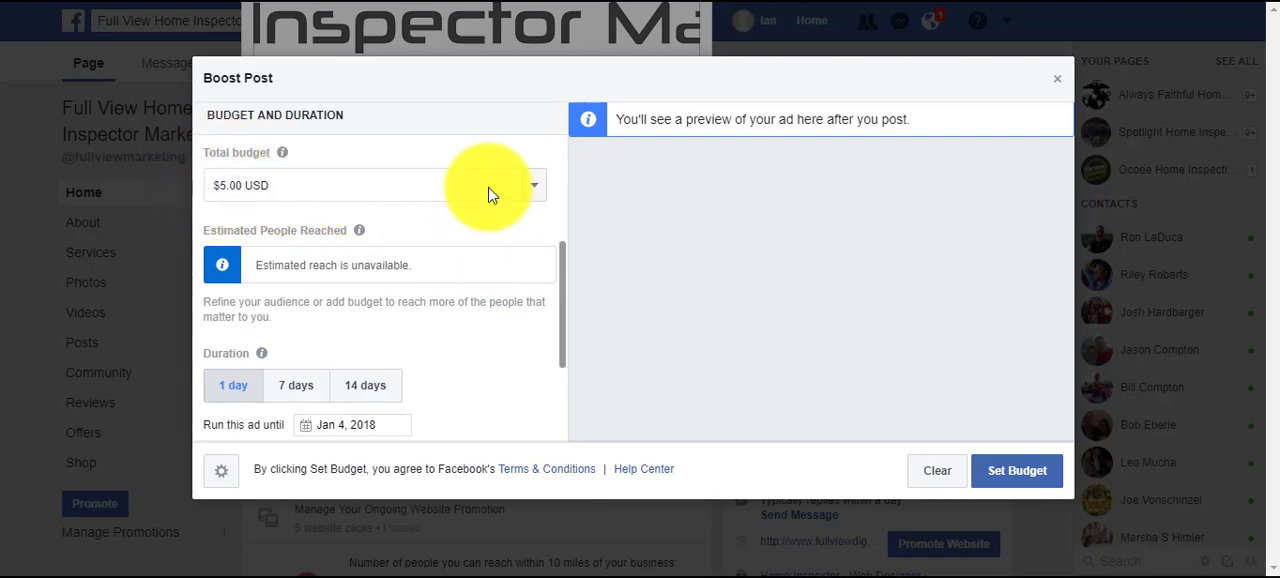
{"action": "left_click", "coordinate": [533, 188]}
{"action": "left_click", "coordinate": [349, 270]}
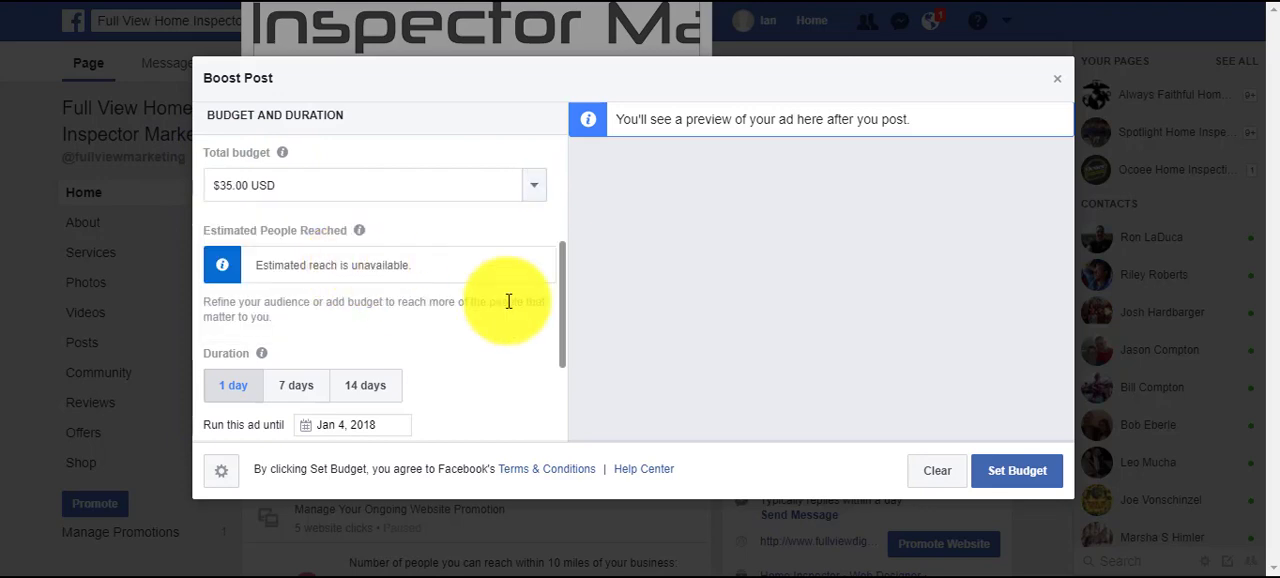
Compare the 7-day and 14-day durations for the boost, settle on 14 days, and confirm the budget.
{"action": "scroll", "coordinate": [500, 360], "scroll_direction": "down", "scroll_amount": 1}
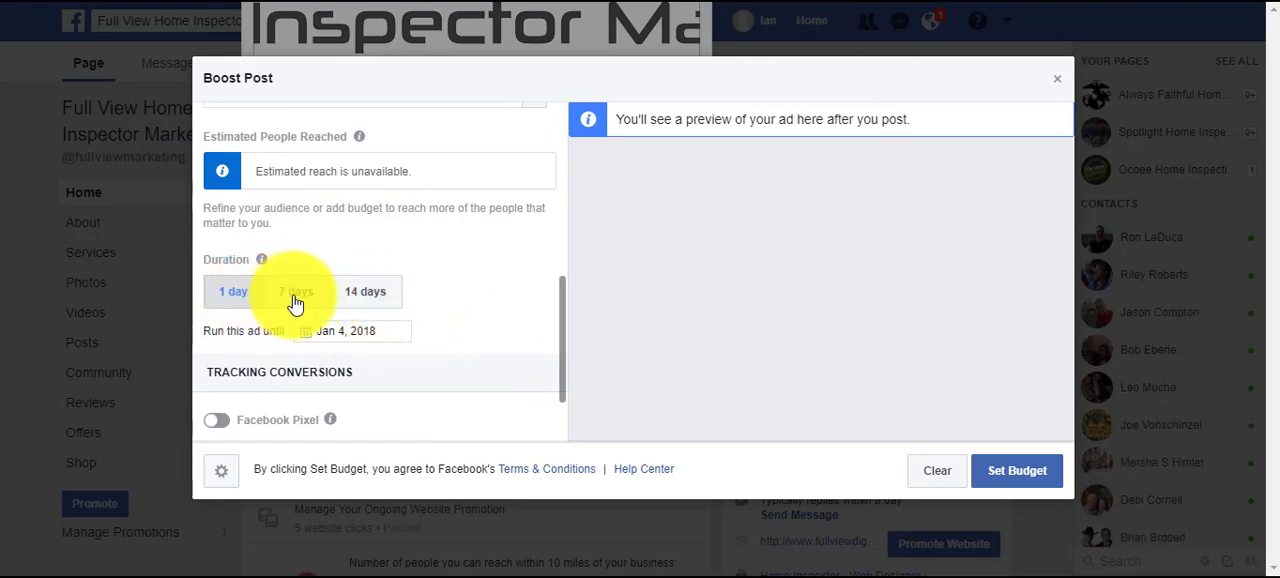
{"action": "left_click", "coordinate": [298, 304]}
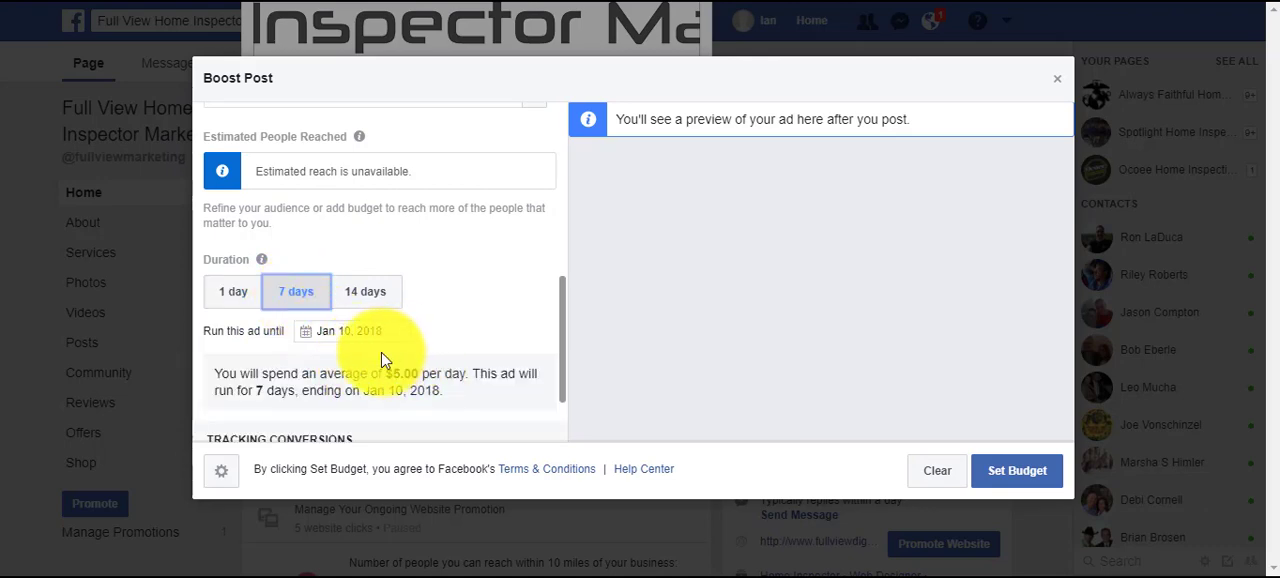
{"action": "left_click", "coordinate": [370, 300]}
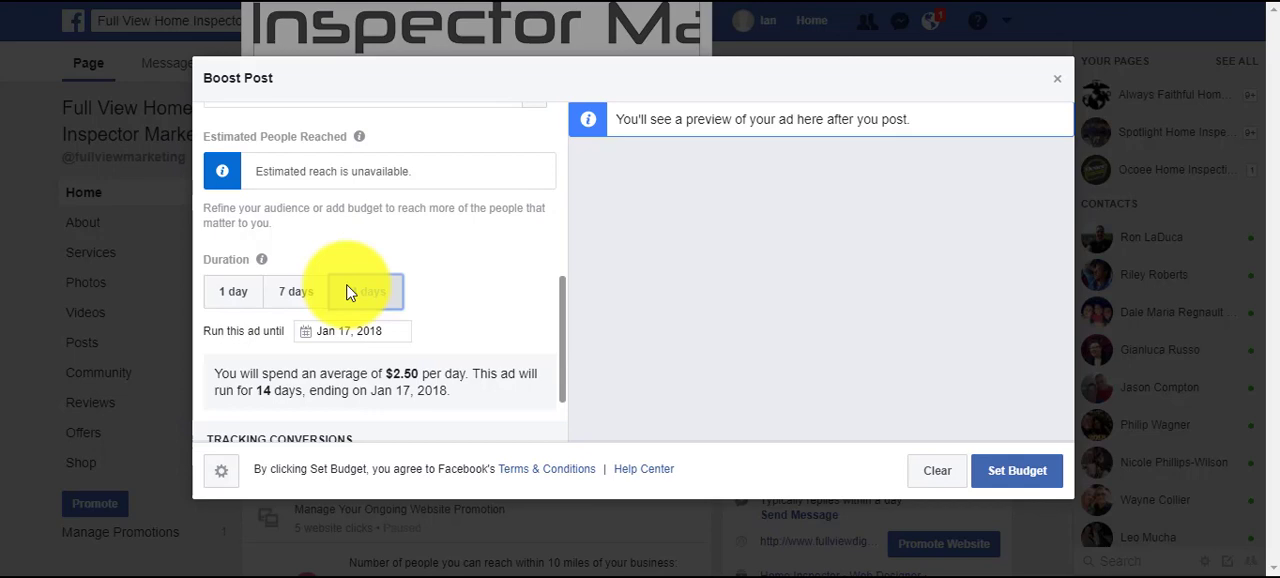
{"action": "left_click", "coordinate": [316, 294]}
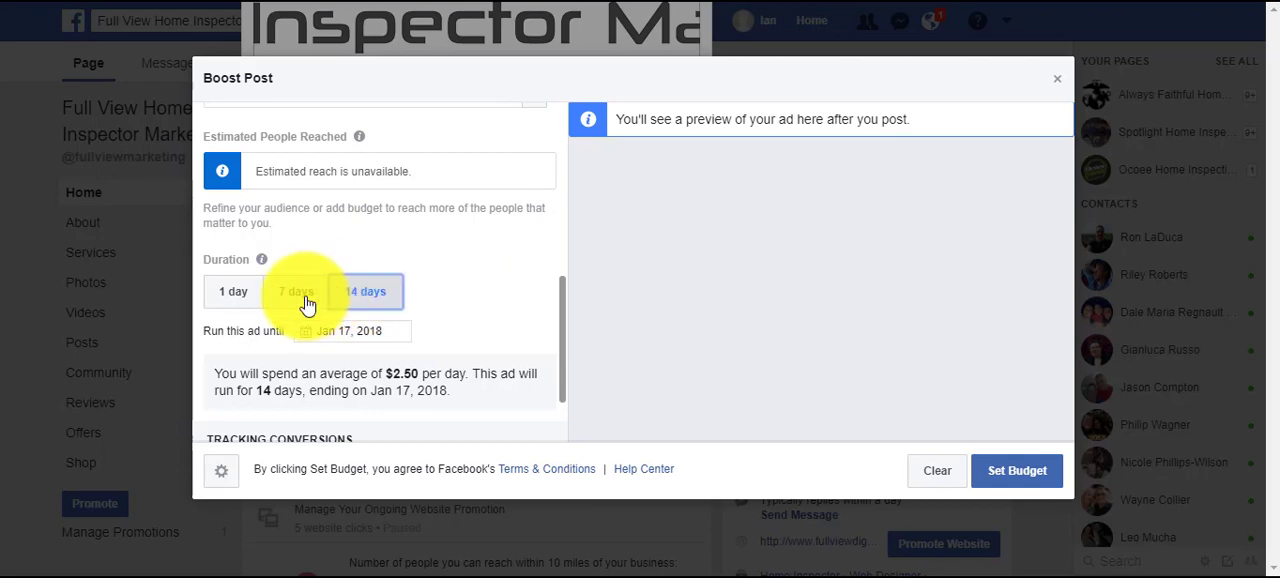
{"action": "left_click", "coordinate": [367, 300]}
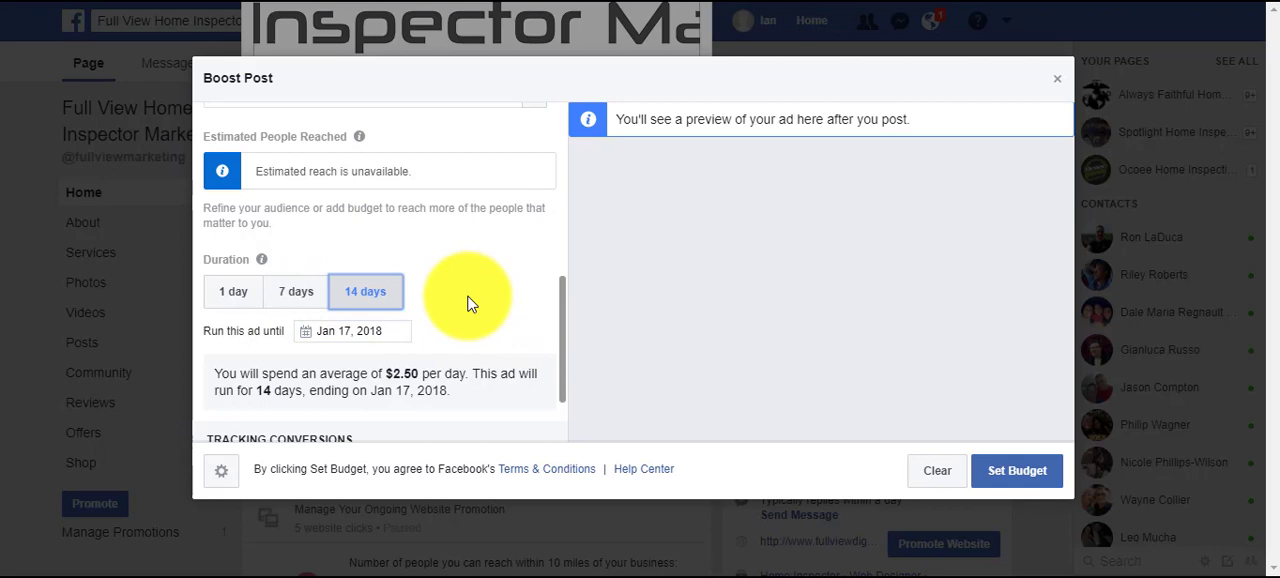
{"action": "left_click", "coordinate": [1030, 466]}
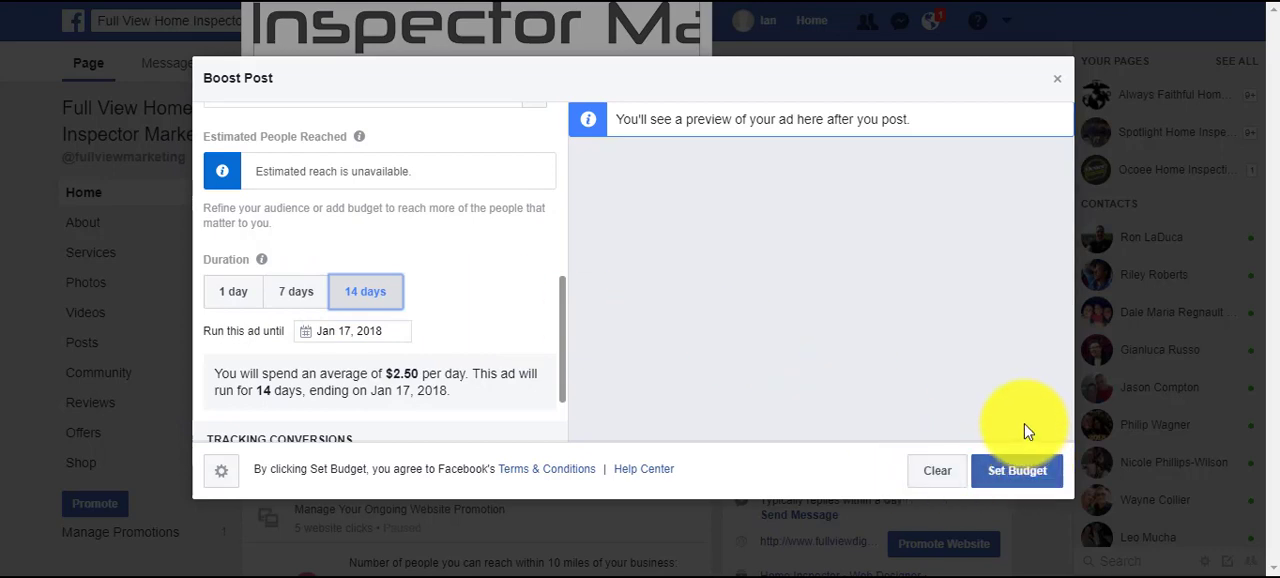